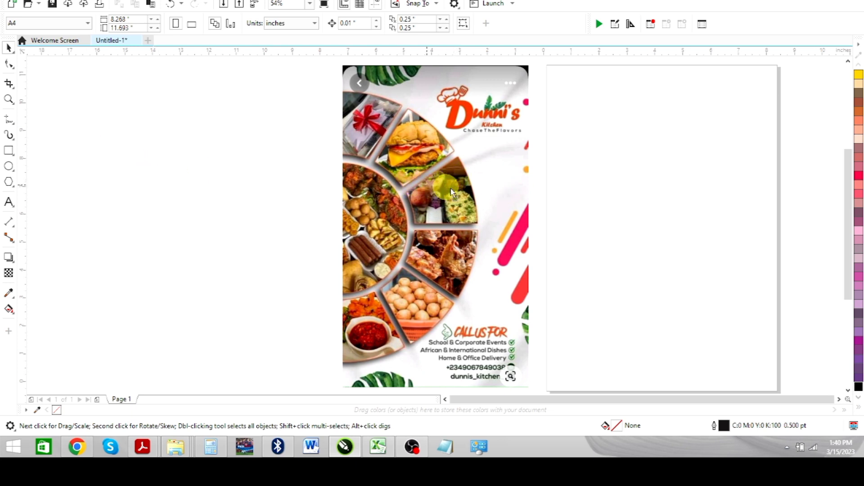
# Step: Move the flyer image onto the page and draw a circle about 9 inches in diameter in the empty space beside it
pyautogui.moveTo(450, 188); pyautogui.dragTo(604, 183)
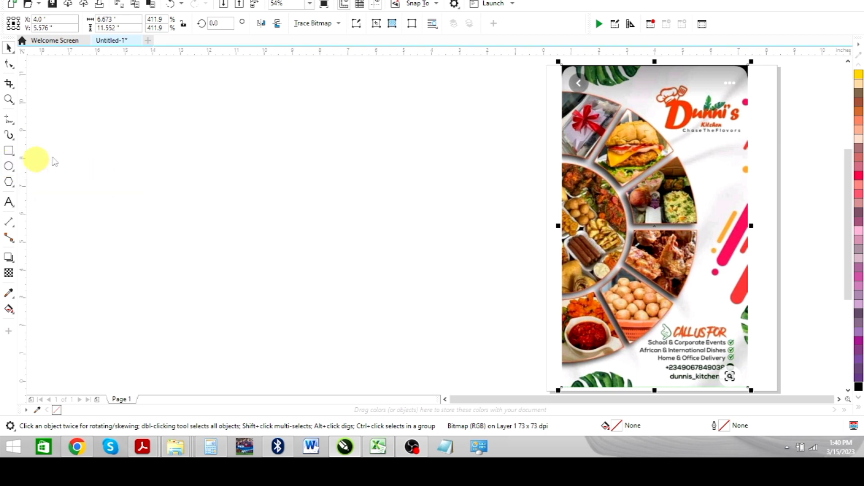
pyautogui.press('F7')
pyautogui.moveTo(141, 128); pyautogui.dragTo(392, 377)
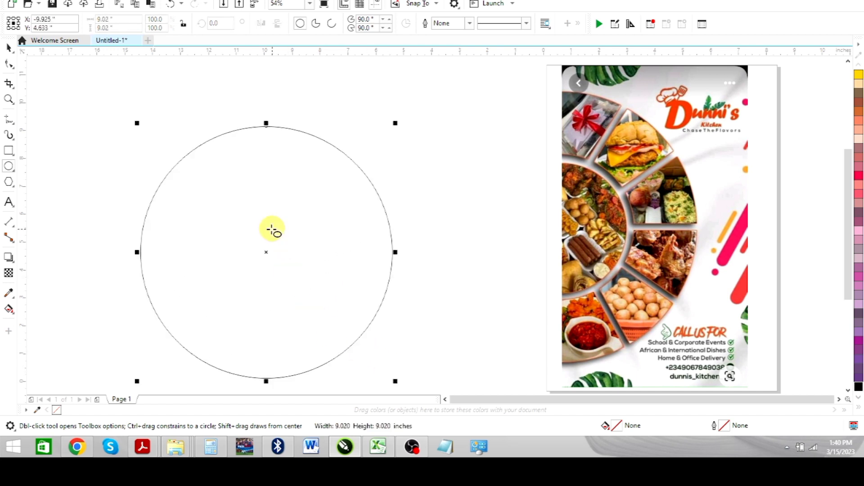
pyautogui.press('space')
pyautogui.moveTo(266, 250); pyautogui.dragTo(273, 225)
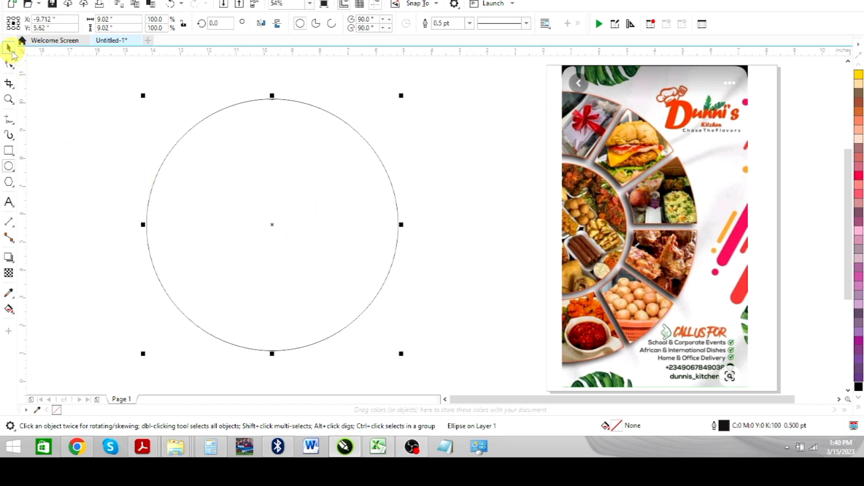
pyautogui.click(10, 49)
pyautogui.click(58, 127)
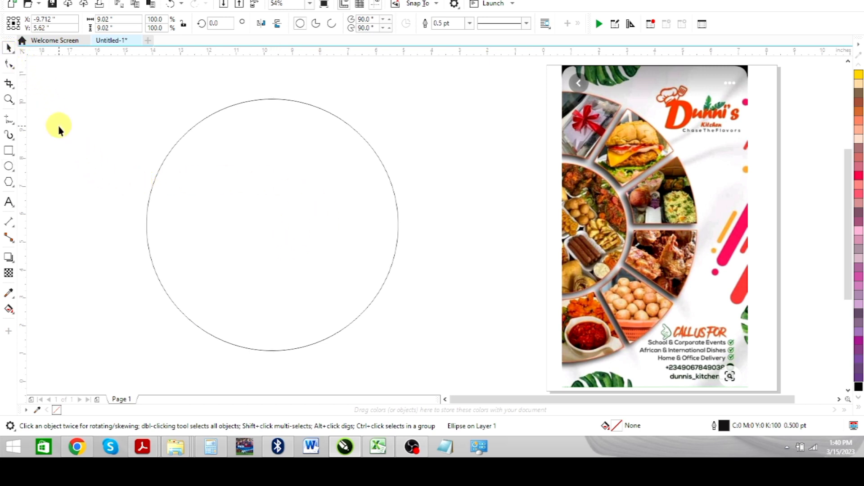
# Step: Create a concentric copy of the circle scaled down to about 3.2 inches in diameter
pyautogui.click(202, 211)
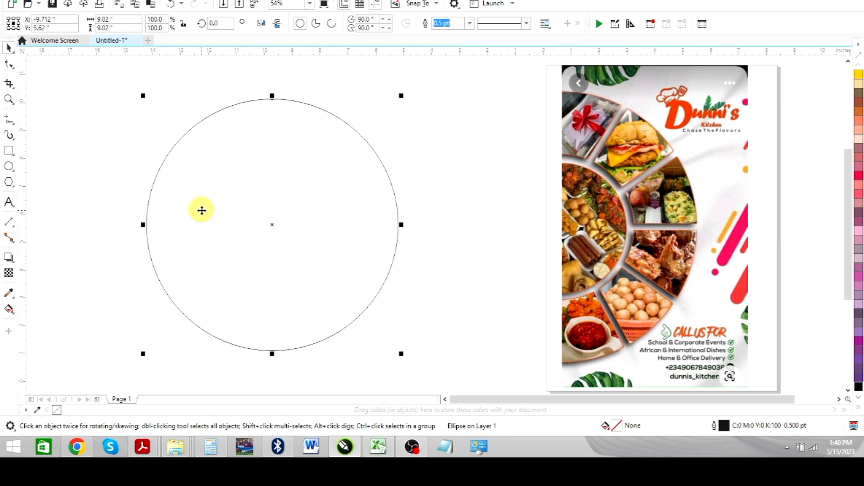
pyautogui.click(201, 209)
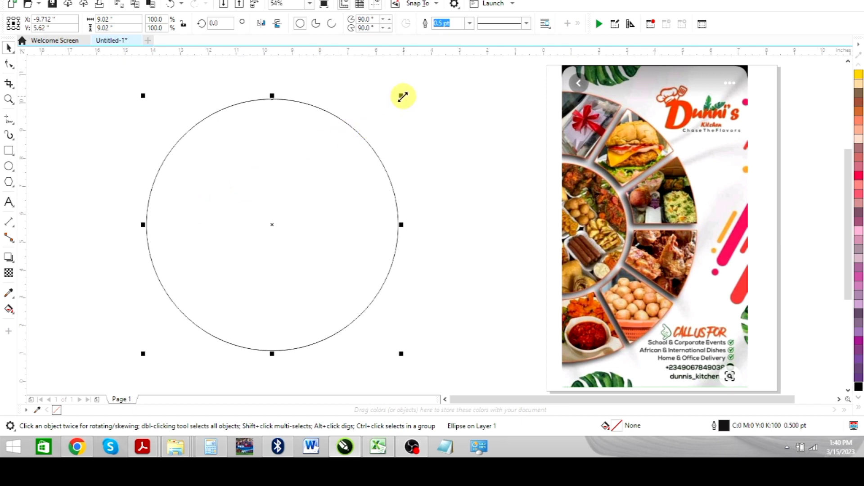
pyautogui.moveTo(401, 95); pyautogui.dragTo(317, 171)
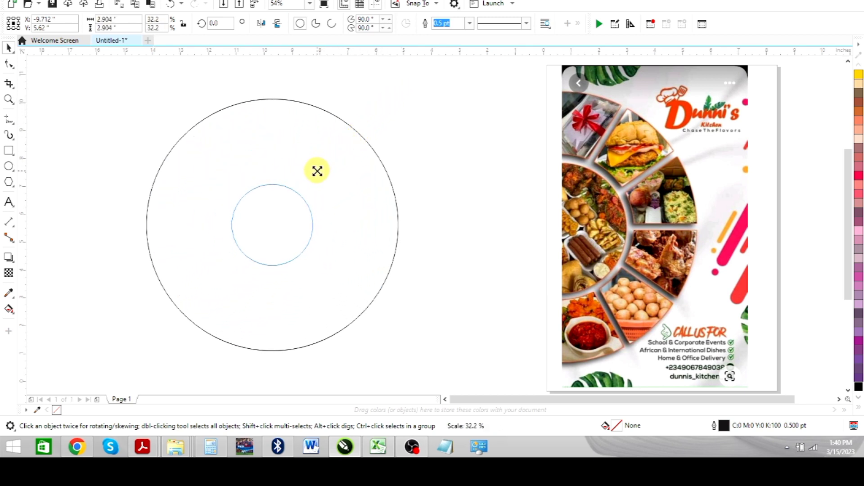
pyautogui.moveTo(318, 169); pyautogui.dragTo(320, 166)
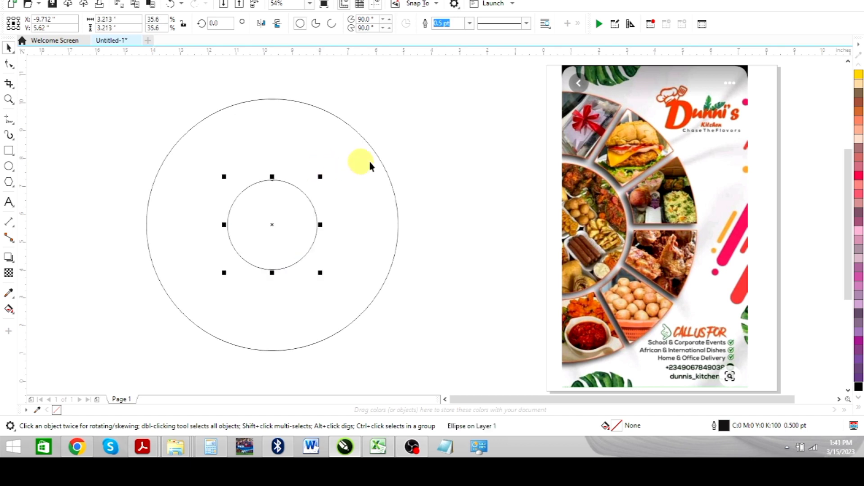
pyautogui.click(450, 135)
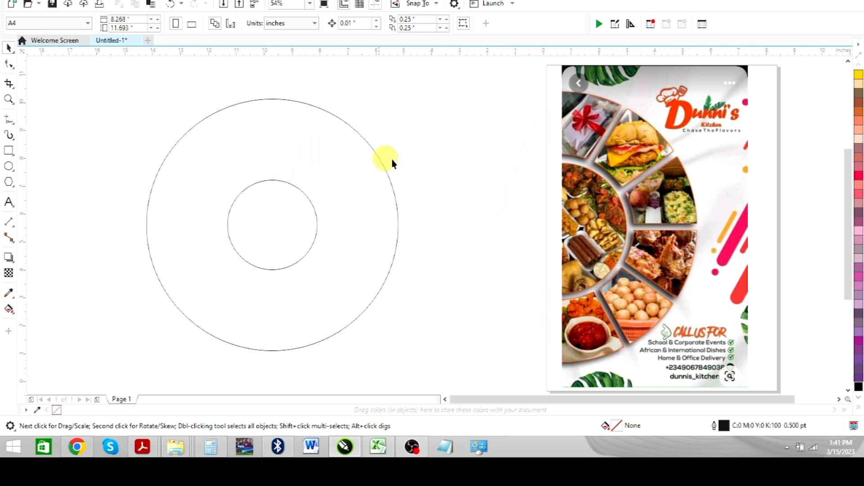
# Step: Draw a thin vertical rectangle about 0.12 by 8.13 inches beside the circles and move the flyer image closer to them
pyautogui.click(9, 152)
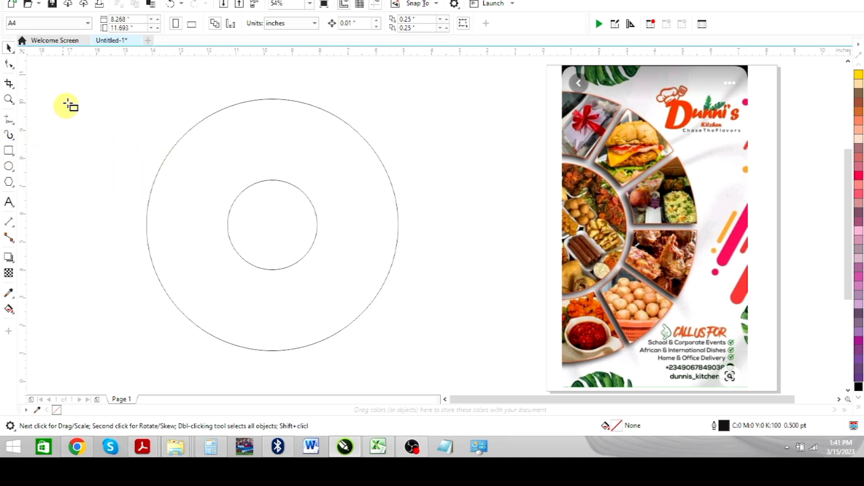
pyautogui.moveTo(66, 97); pyautogui.dragTo(68, 324)
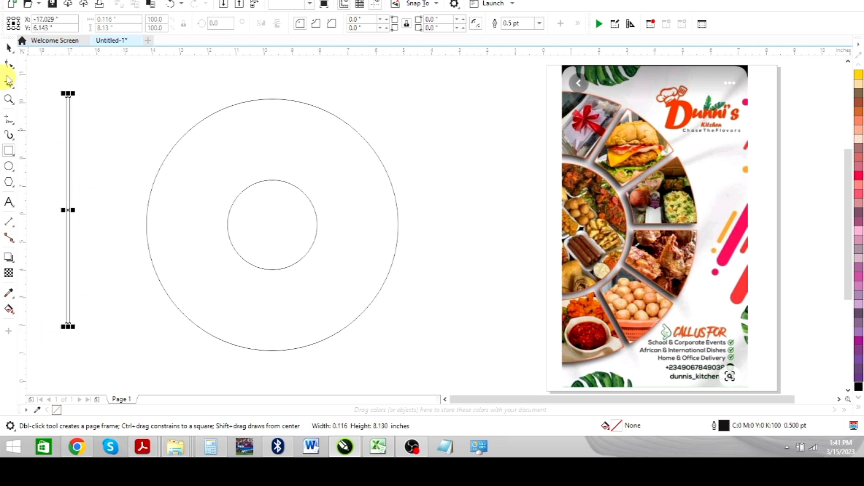
pyautogui.click(10, 50)
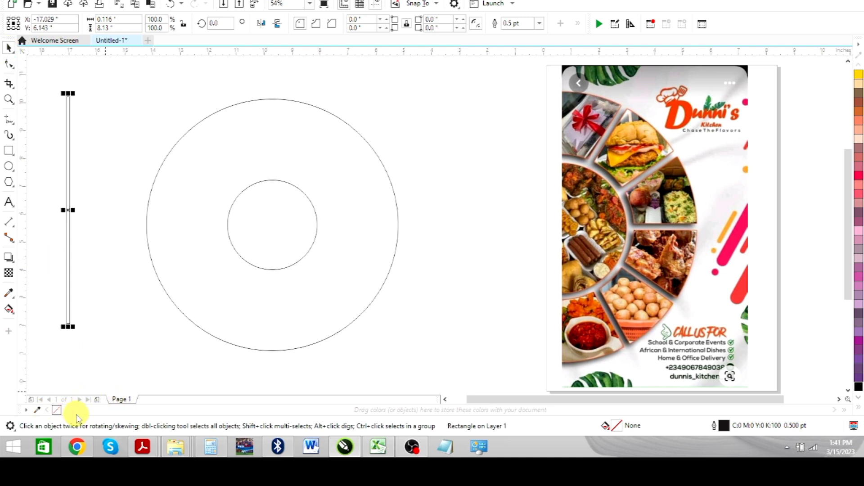
pyautogui.click(445, 399)
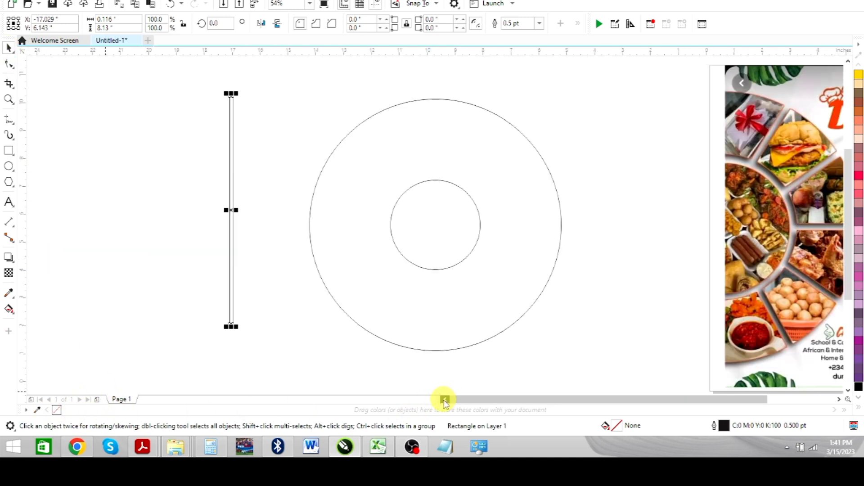
pyautogui.moveTo(818, 187); pyautogui.dragTo(720, 195)
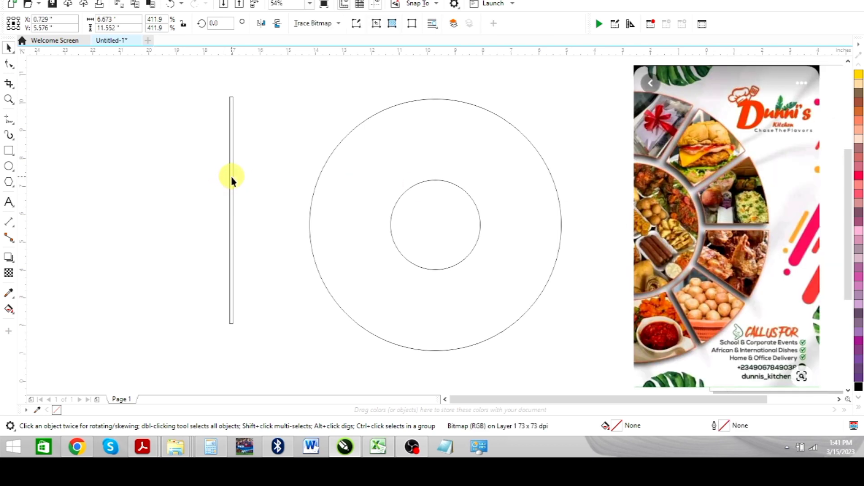
# Step: Add copies of the thin bar rotated around its centre to about 269° and 300°, plus a horizontally mirrored copy of the 300° bar
pyautogui.press('Tab')
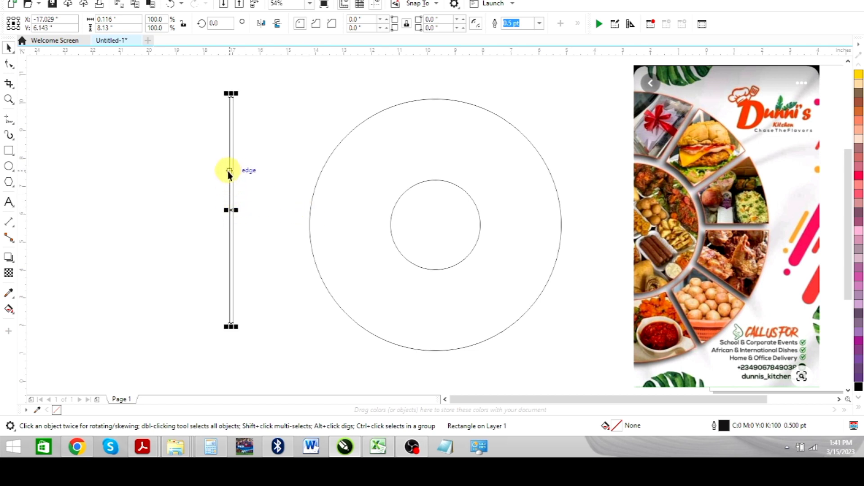
pyautogui.click(232, 107)
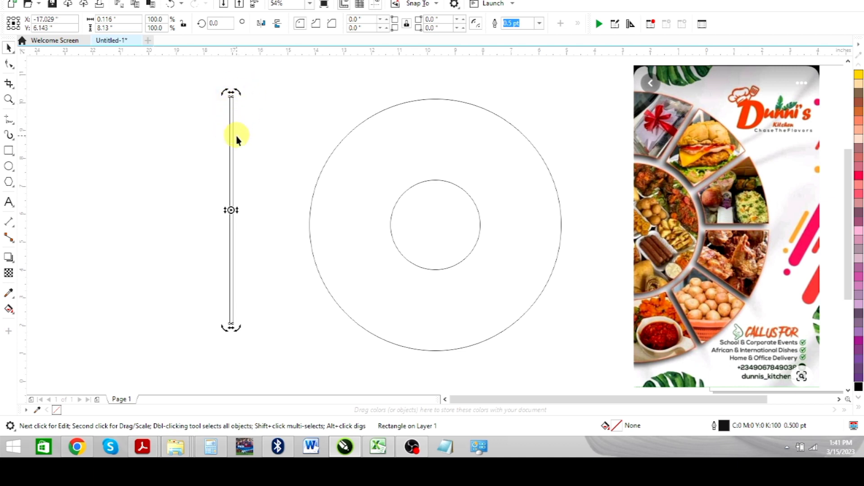
pyautogui.click(230, 169)
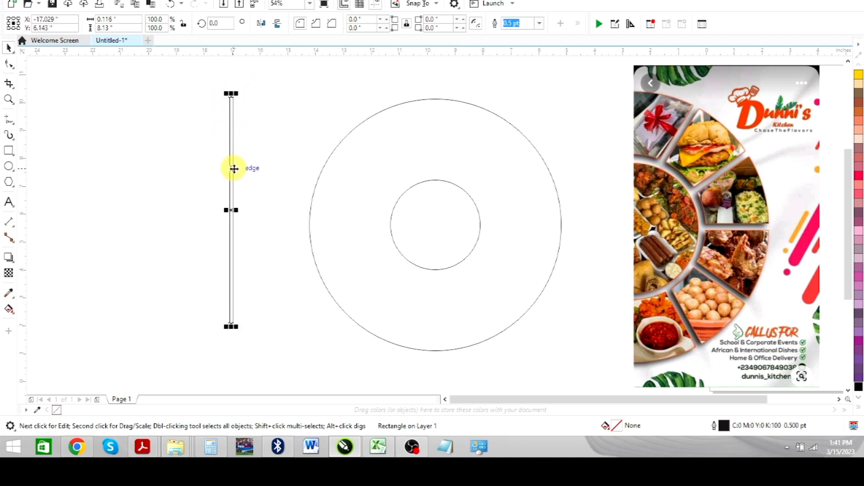
pyautogui.click(232, 169)
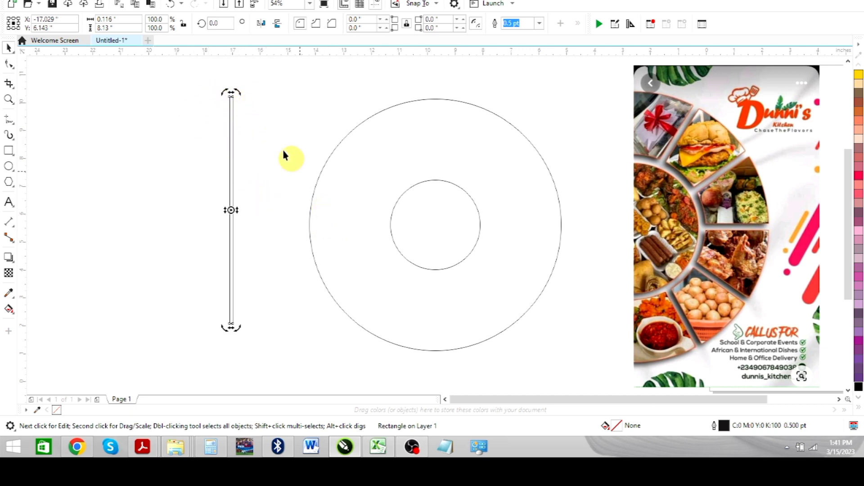
pyautogui.moveTo(240, 92); pyautogui.dragTo(343, 219)
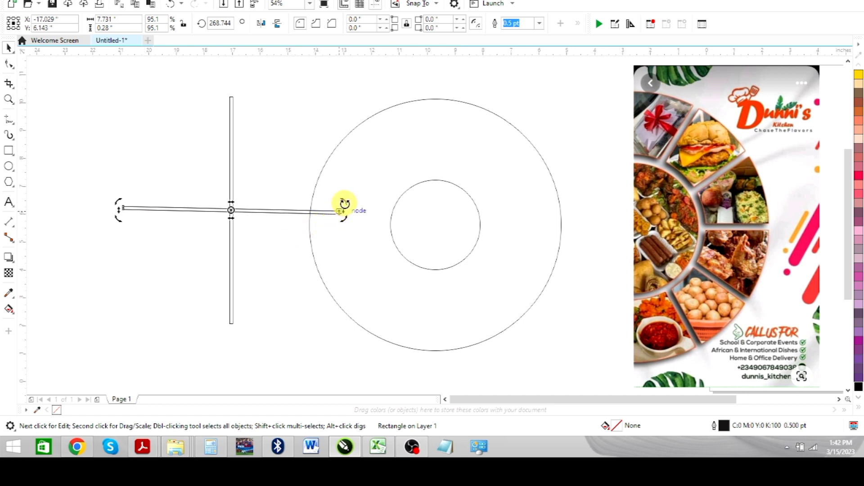
pyautogui.moveTo(344, 204); pyautogui.dragTo(331, 143)
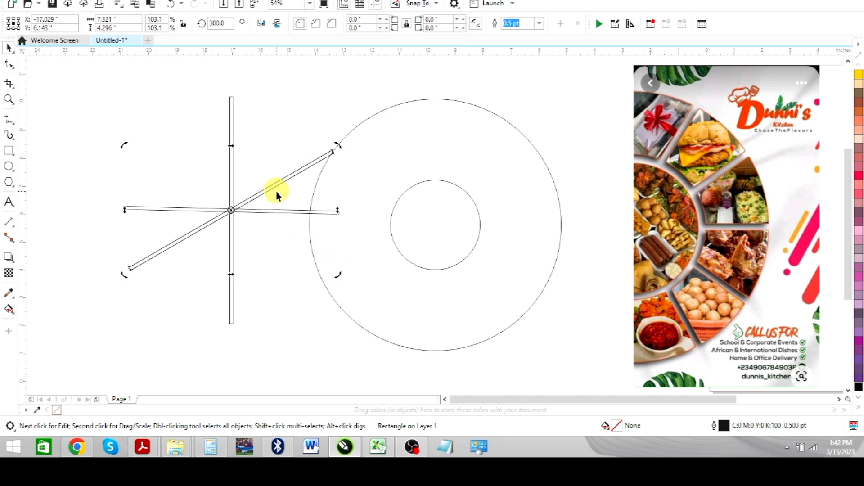
pyautogui.click(262, 25)
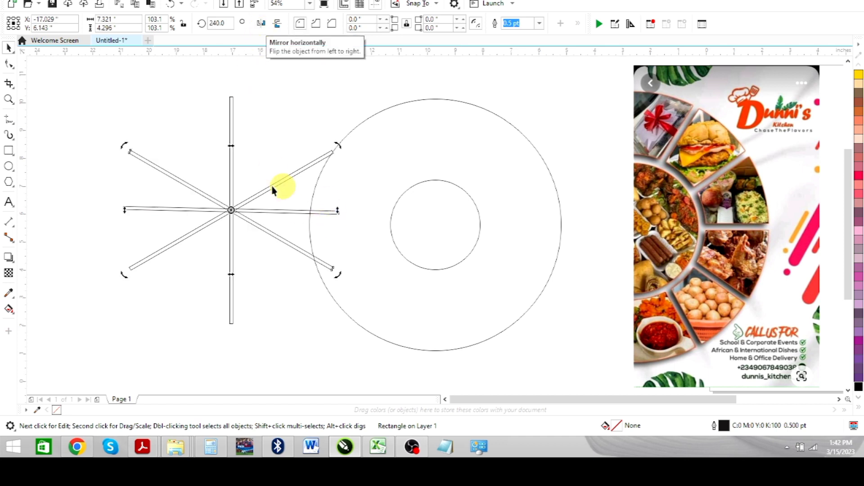
pyautogui.click(114, 100)
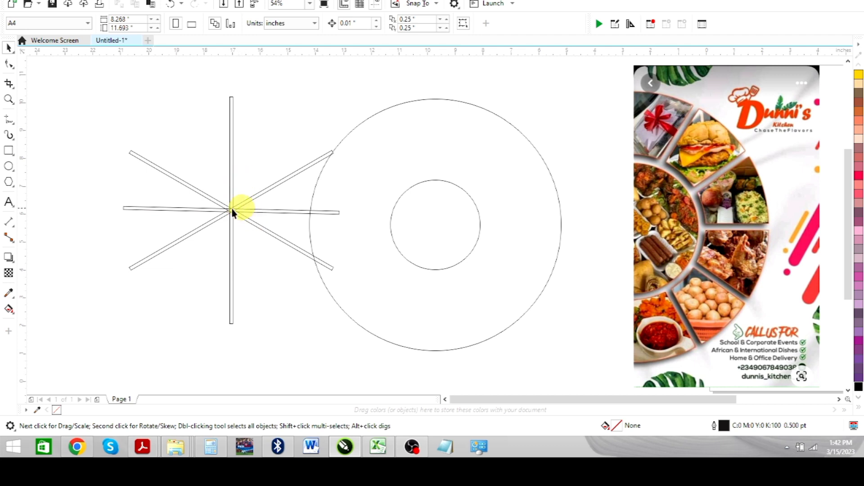
# Step: Weld the four crossing bars into a single spoke shape
pyautogui.moveTo(68, 83); pyautogui.dragTo(392, 353)
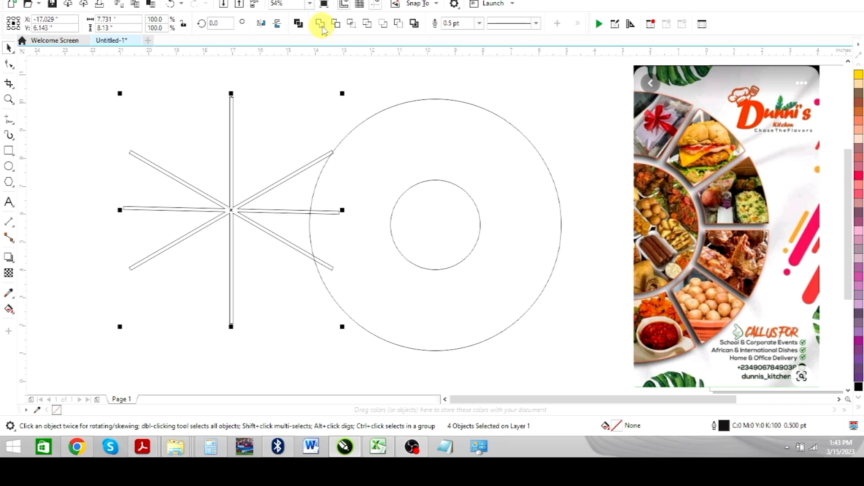
pyautogui.click(321, 25)
pyautogui.click(324, 88)
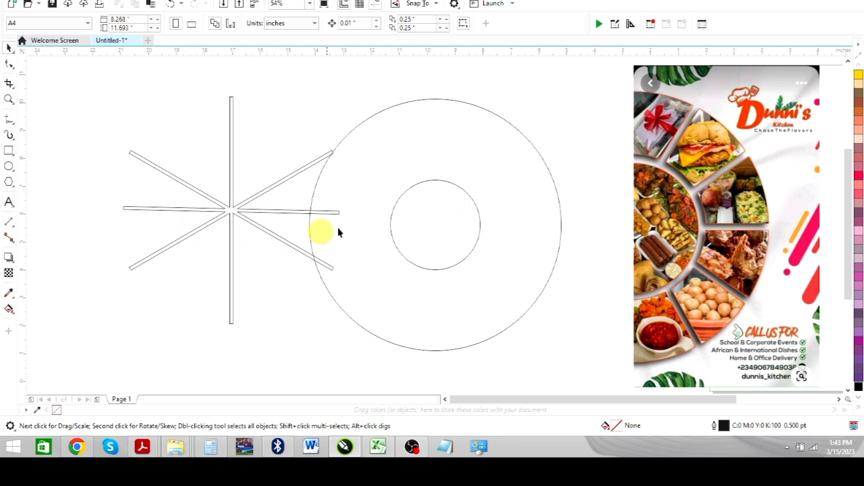
# Step: Fill the large circle with light peach
pyautogui.click(439, 238)
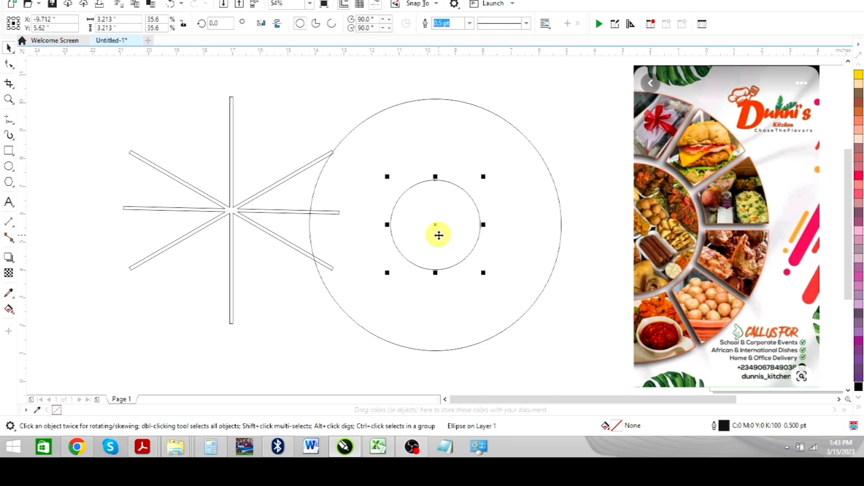
pyautogui.click(441, 143)
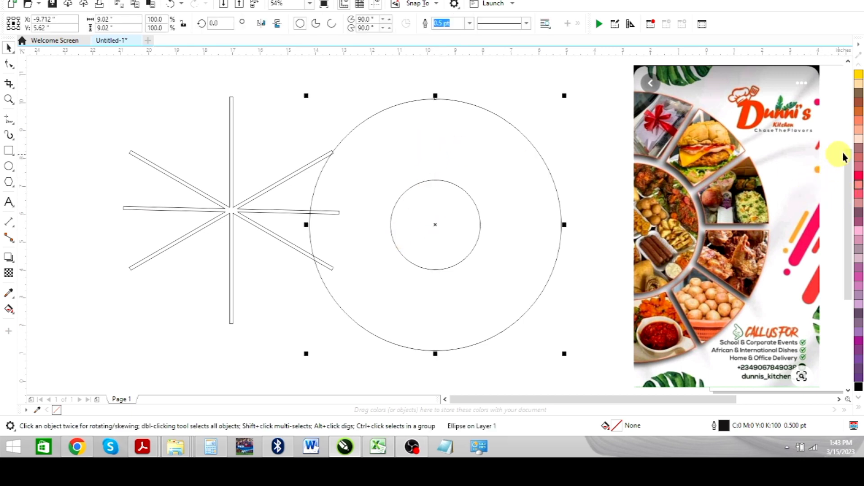
pyautogui.click(858, 137)
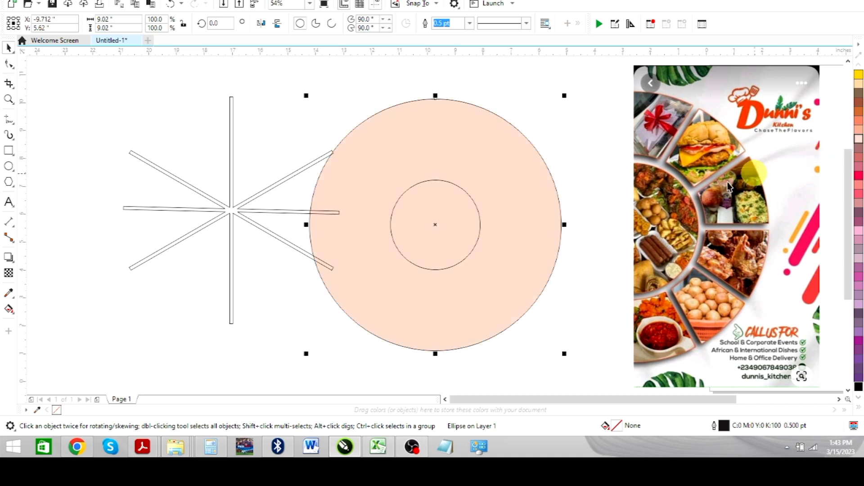
pyautogui.click(534, 93)
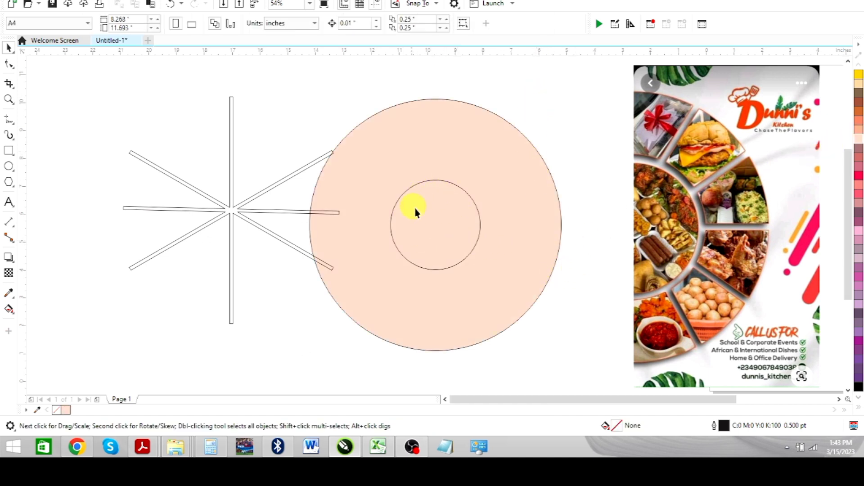
# Step: Trim the large circle with the small inner circle to form a ring
pyautogui.click(428, 228)
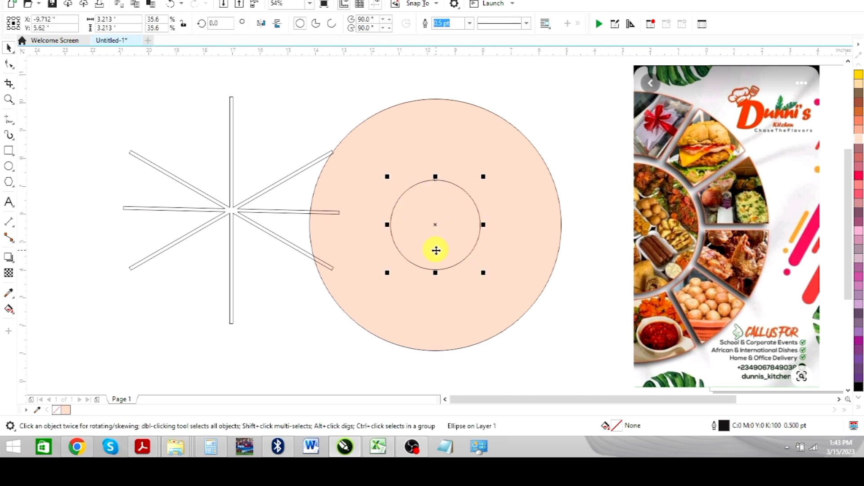
pyautogui.click(415, 148)
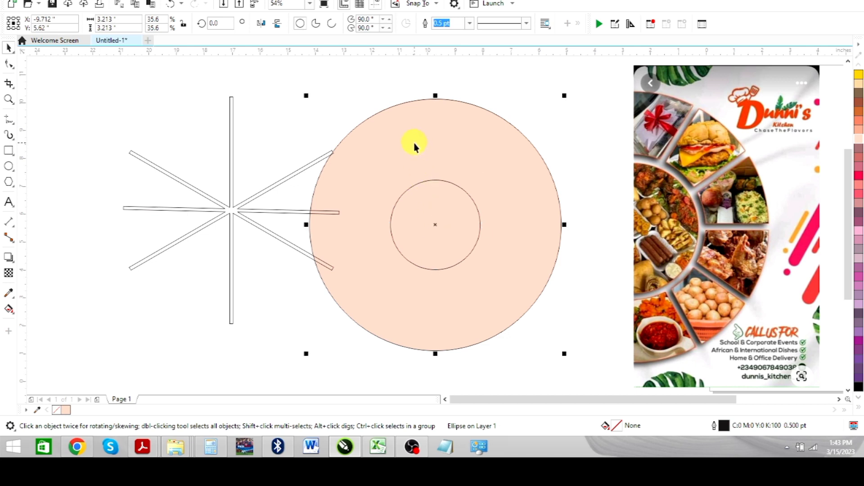
pyautogui.keyDown('shift'); pyautogui.click(419, 146); pyautogui.keyUp('shift')
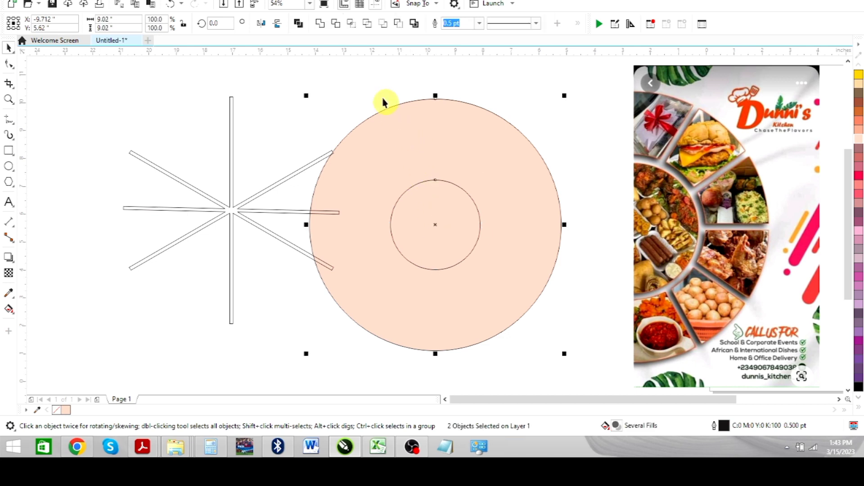
pyautogui.click(337, 26)
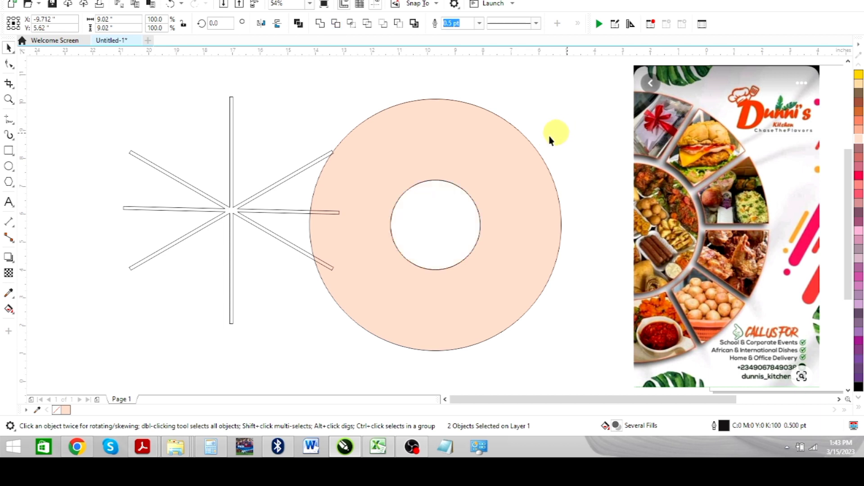
# Step: Move the small circle out of the ring onto the flyer's edge, delete it, and undo the deletion
pyautogui.click(458, 230)
pyautogui.click(458, 231)
pyautogui.moveTo(452, 228); pyautogui.dragTo(649, 186)
pyautogui.press('Delete')
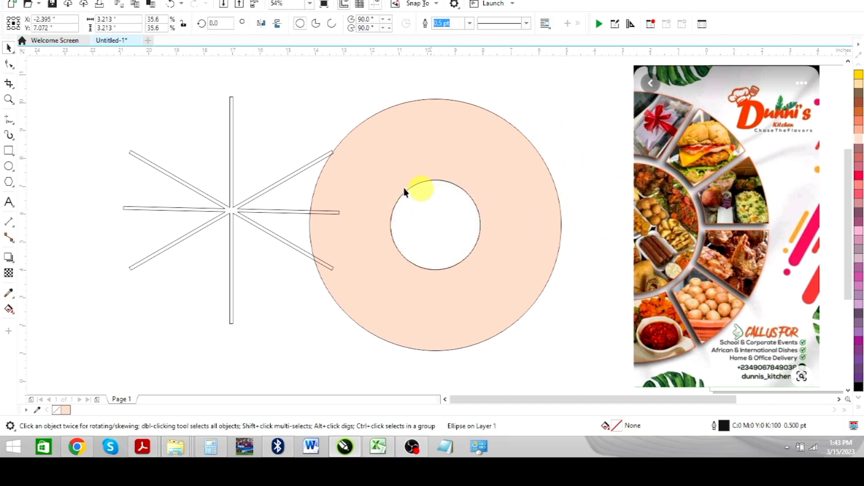
pyautogui.hotkey('ctrl', 'z')
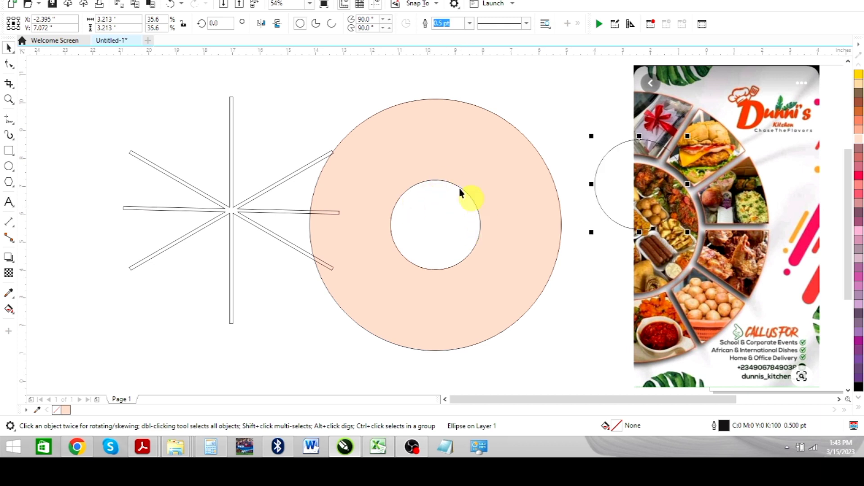
pyautogui.click(564, 114)
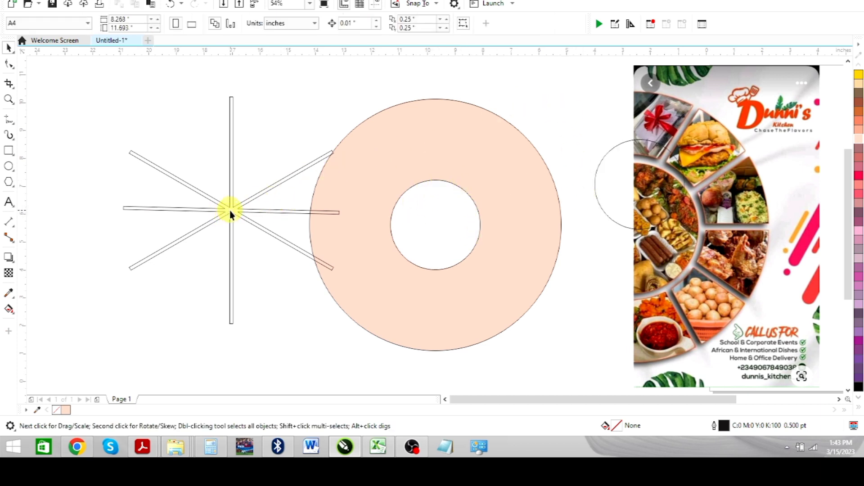
# Step: Center the spoke shape on the ring and enlarge it proportionally to about 9.94 by 10.45 in so its arms overrun the outer edge
pyautogui.moveTo(230, 211); pyautogui.dragTo(432, 225)
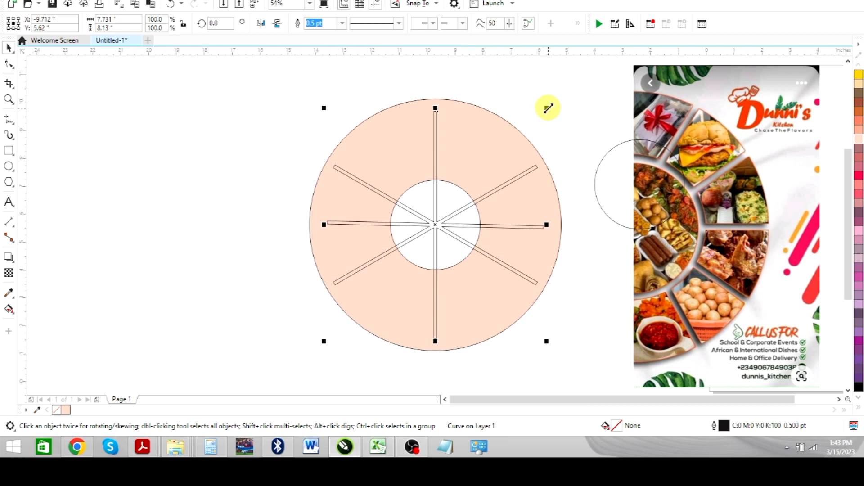
pyautogui.moveTo(549, 108); pyautogui.dragTo(580, 76)
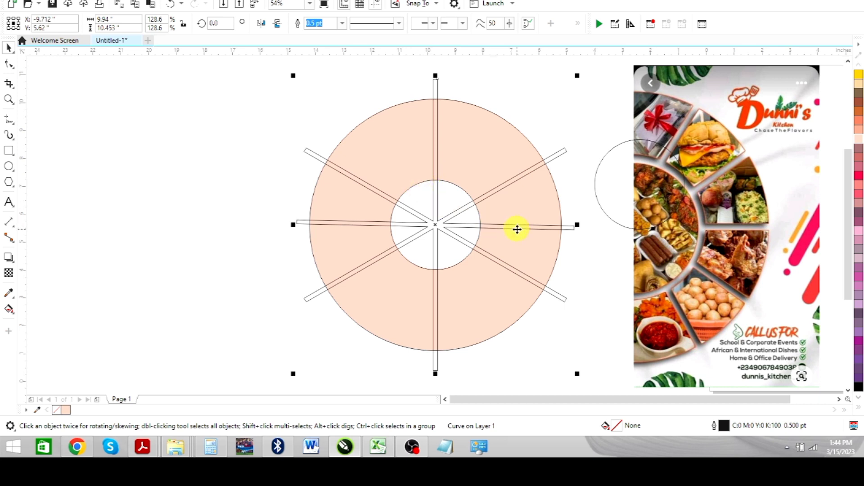
# Step: Trim the peach ring with the overlapping spoke shape to cut it into segments
pyautogui.click(429, 210)
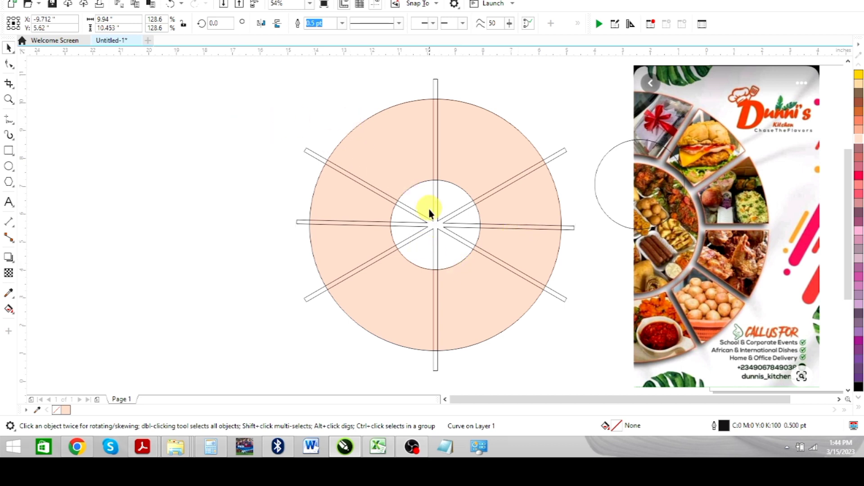
pyautogui.click(435, 224)
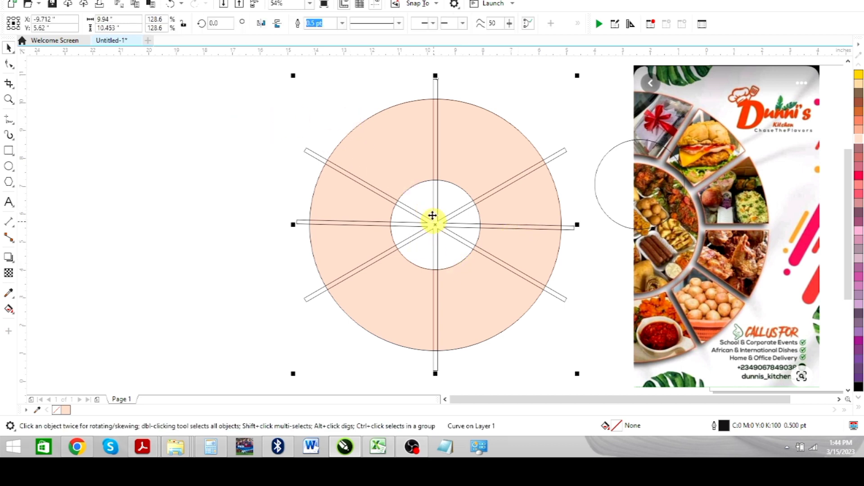
pyautogui.keyDown('shift'); pyautogui.click(400, 109); pyautogui.keyUp('shift')
pyautogui.scroll(-2, 534, 122)
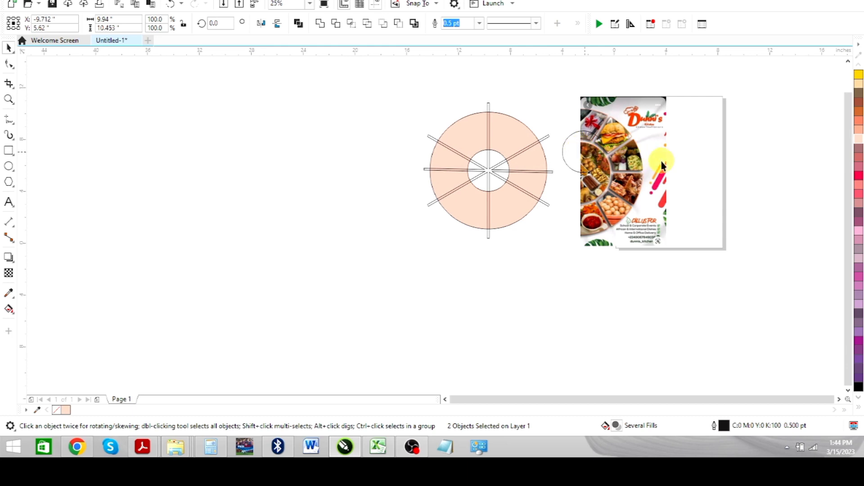
pyautogui.moveTo(374, 82); pyautogui.dragTo(566, 262)
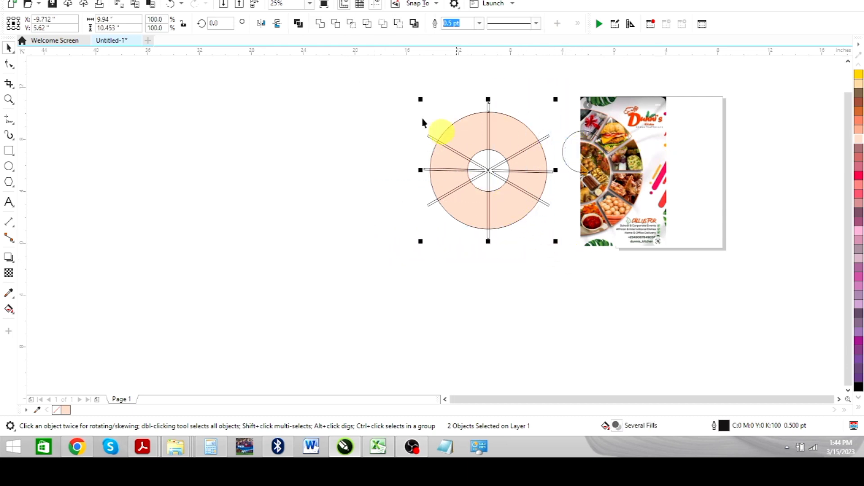
pyautogui.click(337, 25)
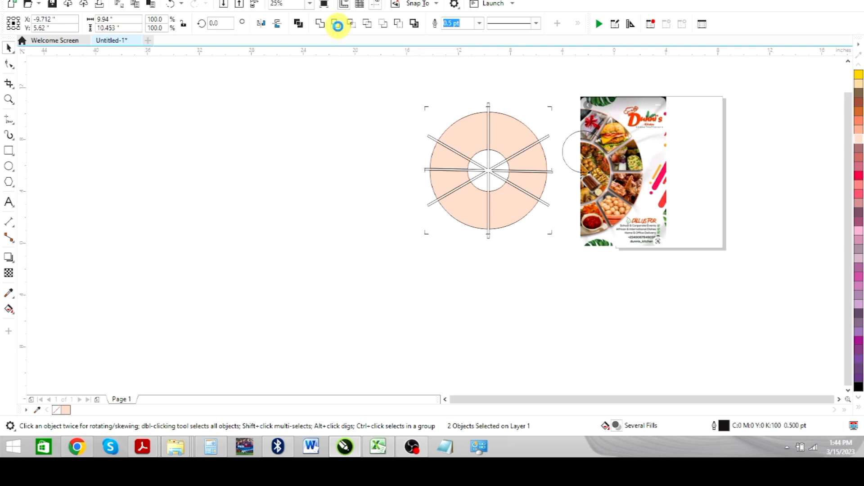
pyautogui.click(315, 135)
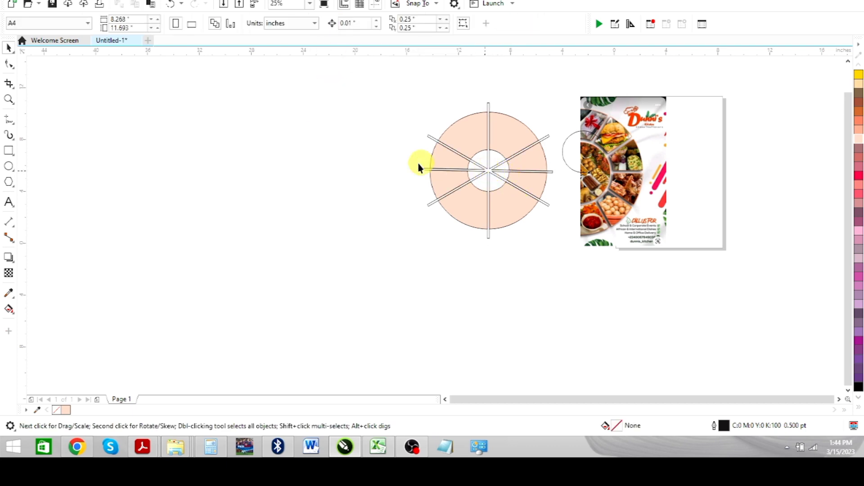
# Step: Move the spoke shape clear of the cut ring and shift the ring slightly downward
pyautogui.moveTo(418, 163); pyautogui.dragTo(339, 166)
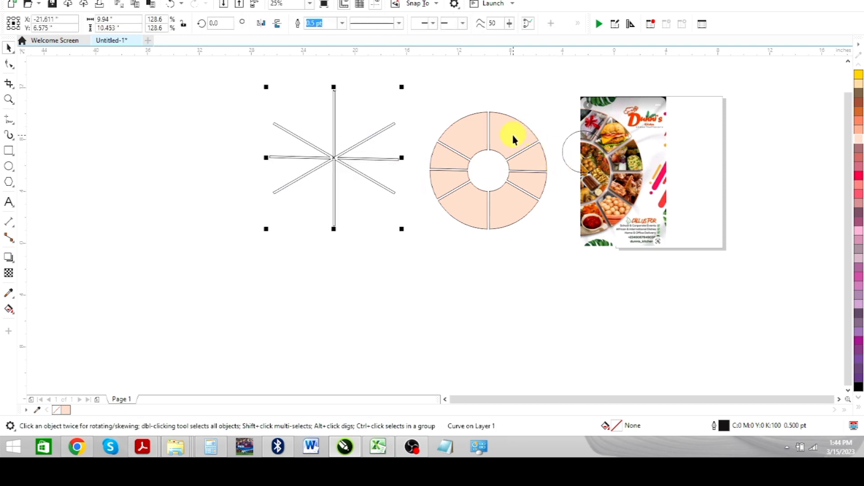
pyautogui.moveTo(512, 136); pyautogui.dragTo(508, 158)
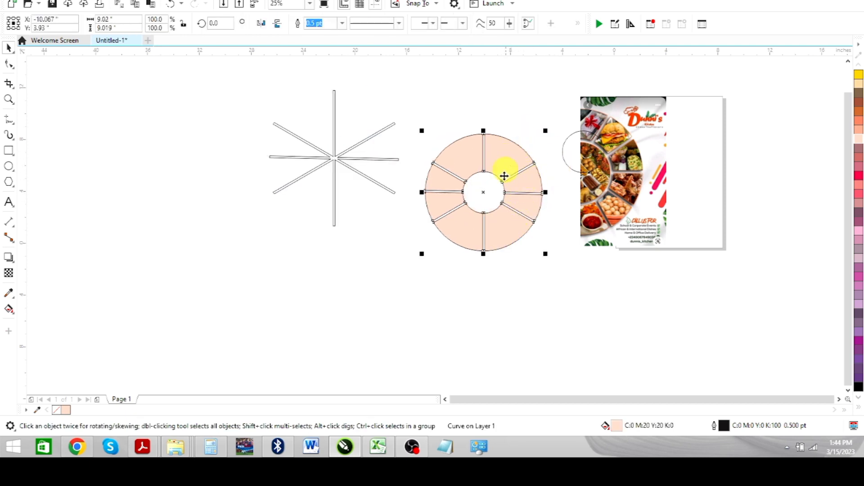
pyautogui.click(518, 120)
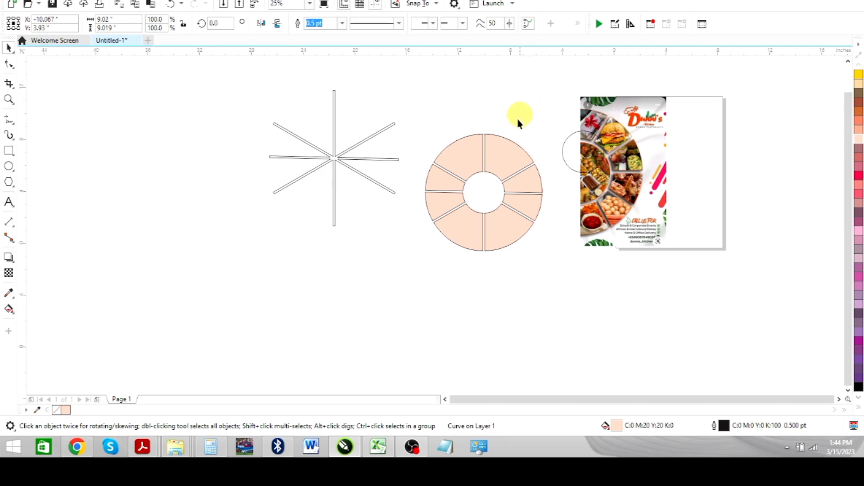
# Step: Move the segmented ring to the far side of the spoke shape, clear of its arms
pyautogui.moveTo(492, 150); pyautogui.dragTo(291, 181)
pyautogui.hotkey('shift', 'F2')
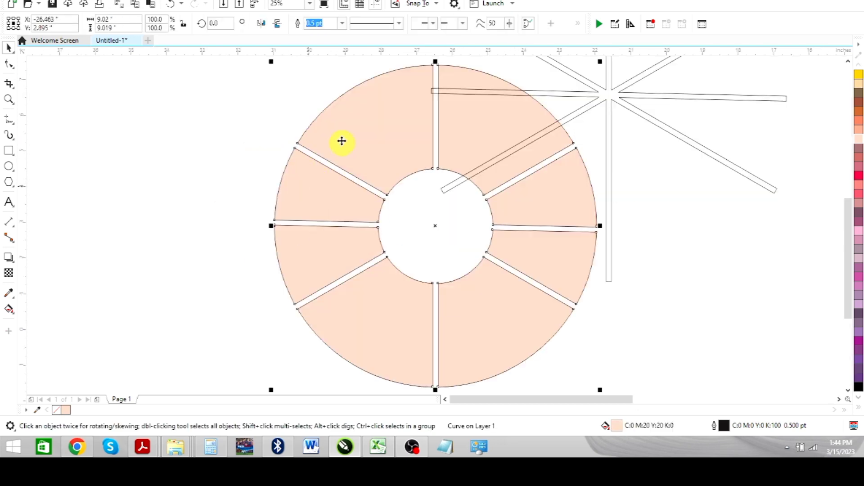
pyautogui.moveTo(353, 141); pyautogui.dragTo(184, 155)
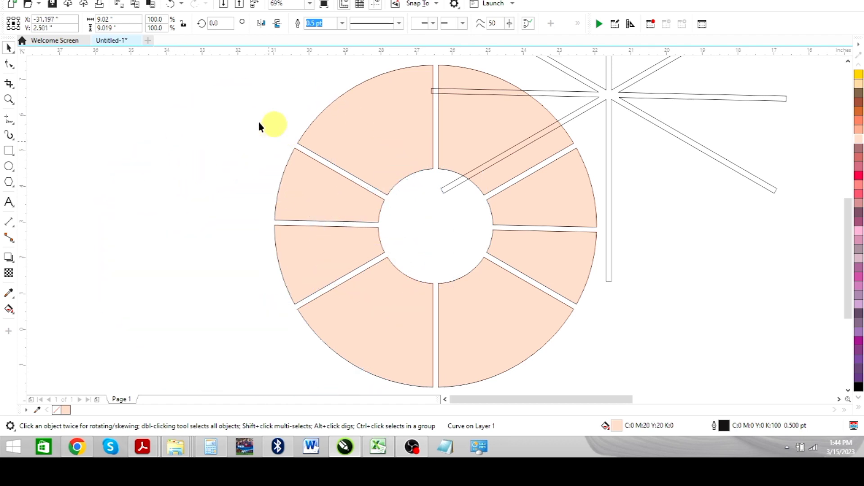
pyautogui.moveTo(299, 161); pyautogui.dragTo(299, 154)
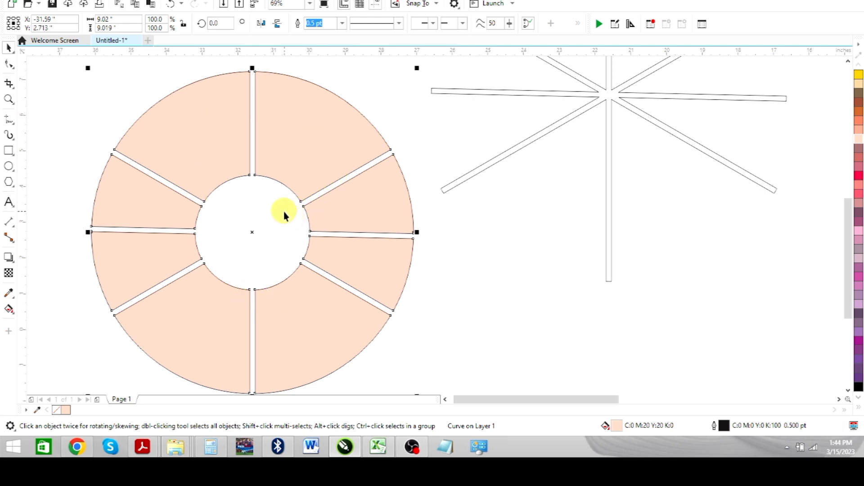
pyautogui.click(401, 121)
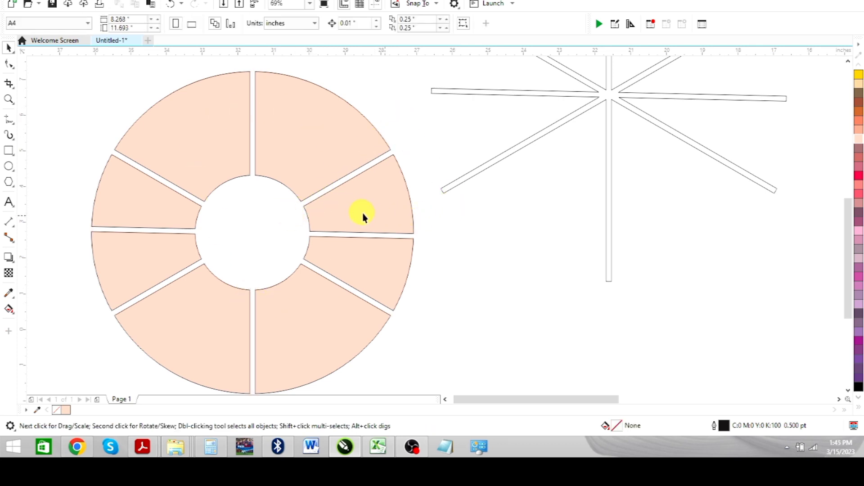
# Step: Shift the ring slightly farther from the spokes and break its curve apart into separate segments
pyautogui.moveTo(385, 217); pyautogui.dragTo(334, 189)
pyautogui.moveTo(280, 167); pyautogui.dragTo(273, 146)
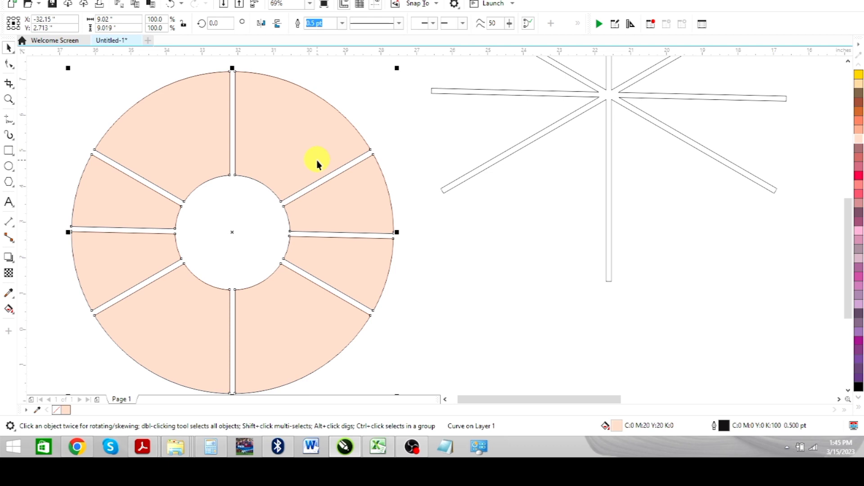
pyautogui.rightClick(298, 143)
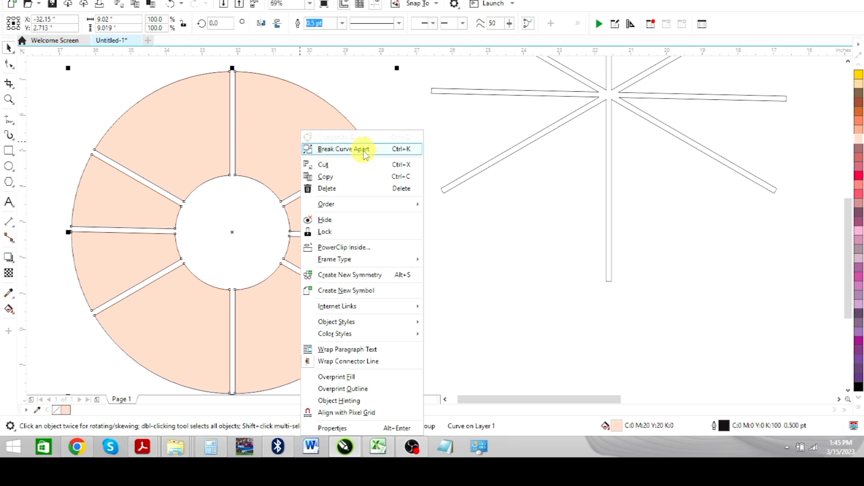
pyautogui.click(392, 150)
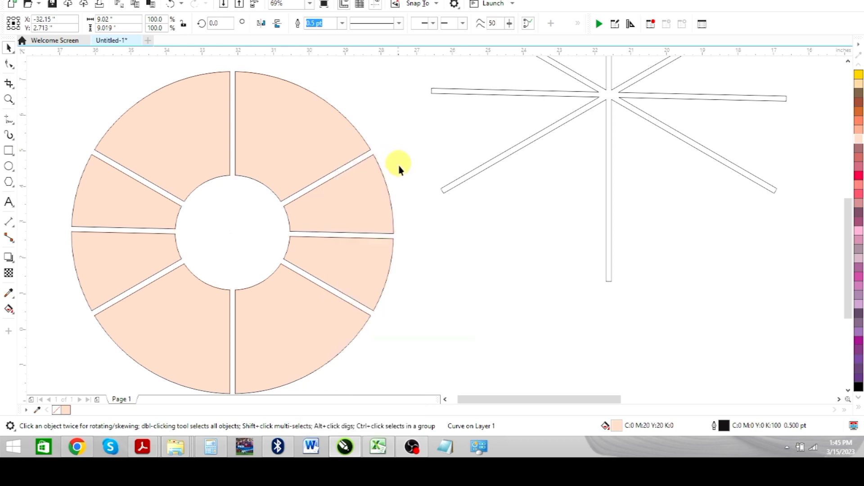
# Step: Check that the ring's segments can be selected individually
pyautogui.click(313, 144)
pyautogui.click(174, 131)
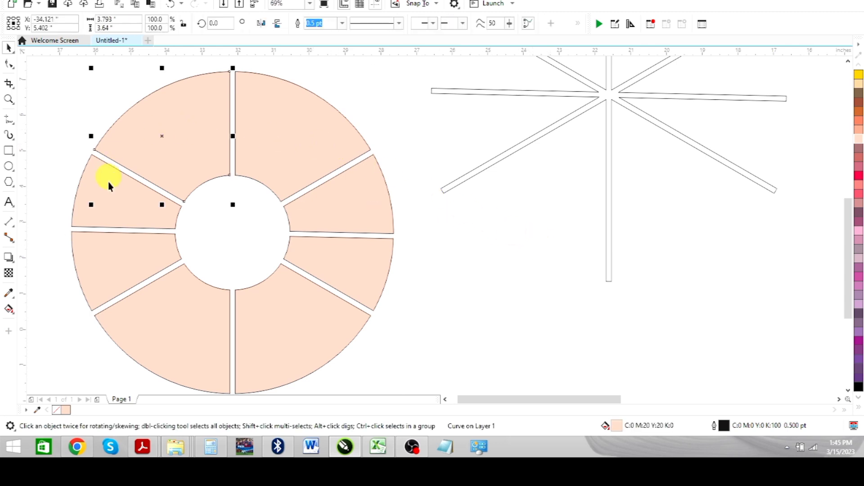
pyautogui.click(121, 212)
pyautogui.click(94, 270)
pyautogui.click(158, 312)
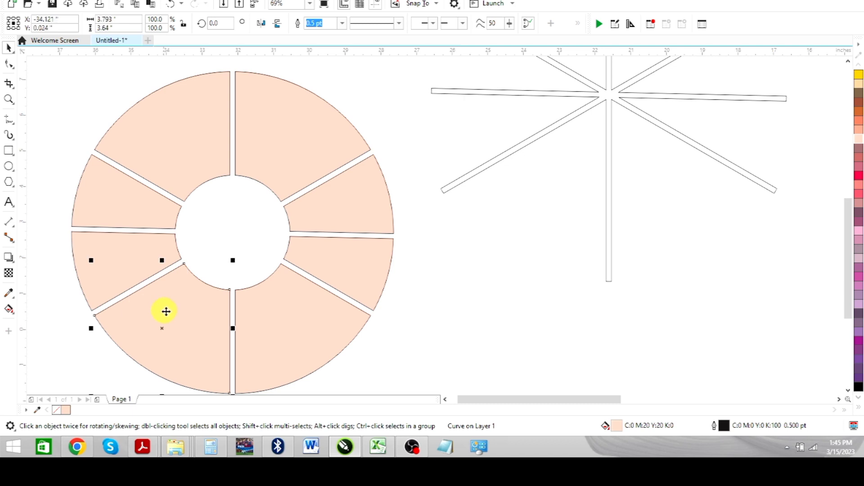
# Step: Fill the ring's upper-left and lower-right segments with crimson, the upper-right one with coral, and the lower-left one with dusky purple
pyautogui.click(193, 169)
pyautogui.keyDown('shift'); pyautogui.click(305, 317); pyautogui.keyUp('shift')
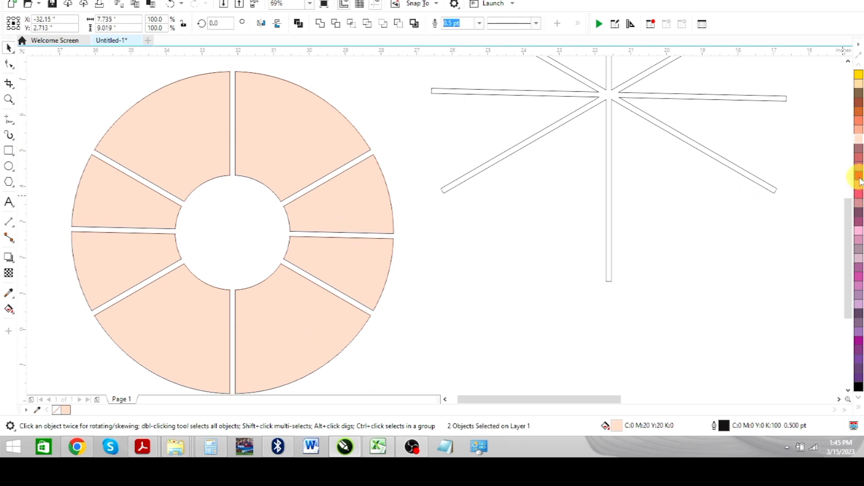
pyautogui.click(859, 177)
pyautogui.click(318, 146)
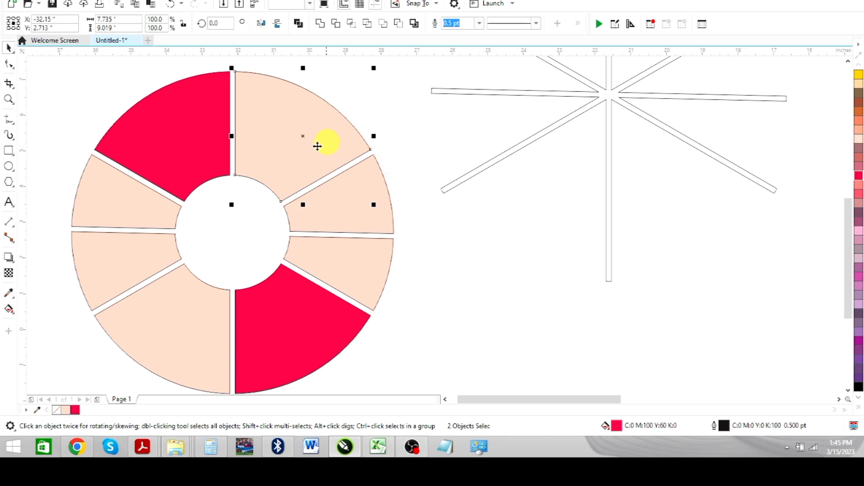
pyautogui.click(858, 119)
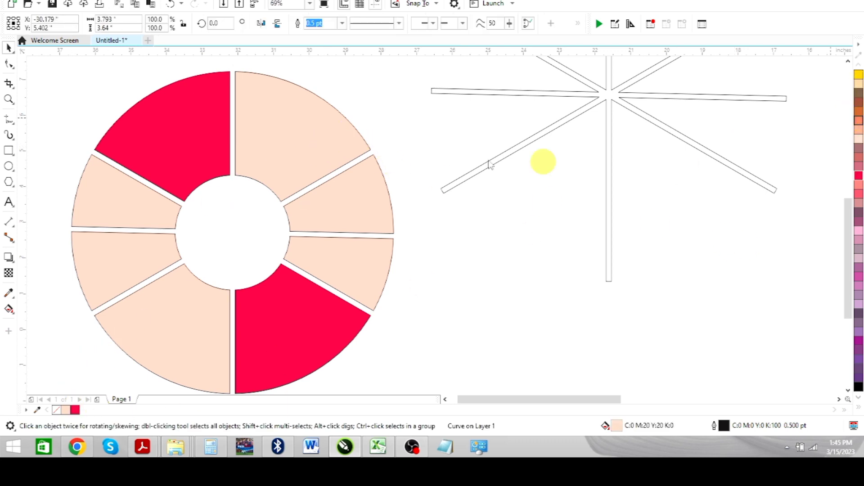
pyautogui.click(147, 311)
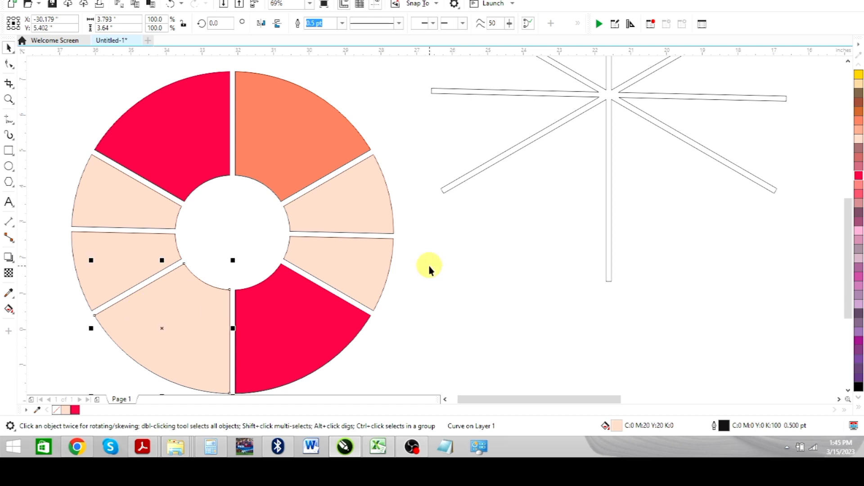
pyautogui.click(859, 224)
# Step: Move the food flyer reference image to the empty area just left of the colored ring
pyautogui.scroll(-5, 629, 204)
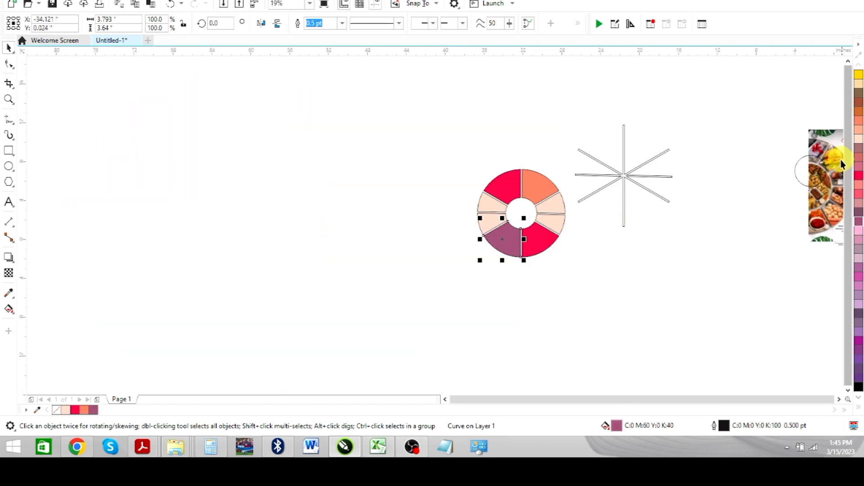
pyautogui.moveTo(821, 148); pyautogui.dragTo(381, 166)
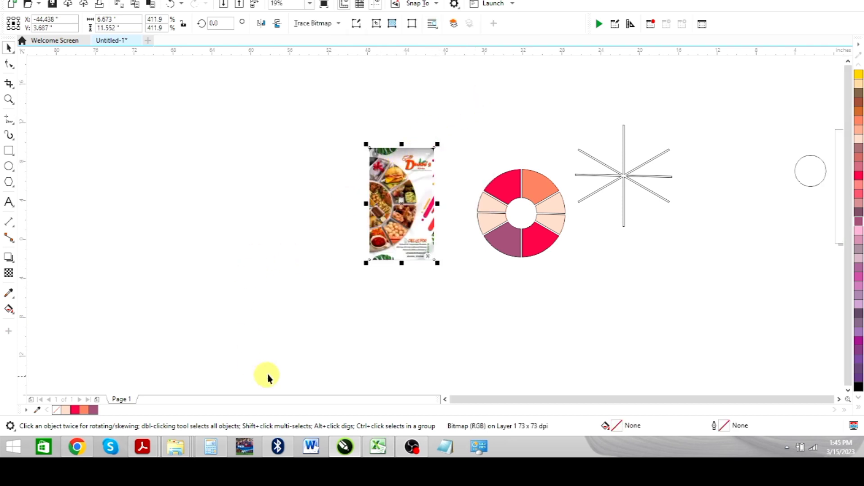
# Step: Switch to Chrome and run a Google image search for "cake" in a new tab
pyautogui.click(77, 446)
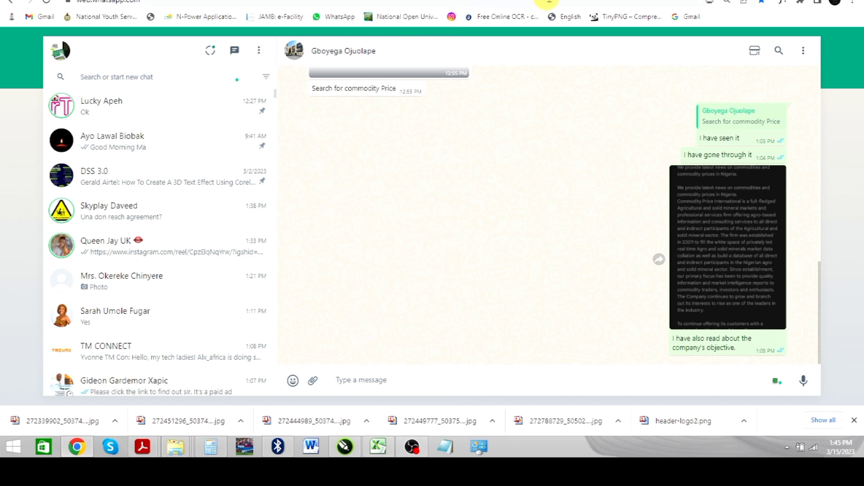
pyautogui.hotkey('ctrl', 't')
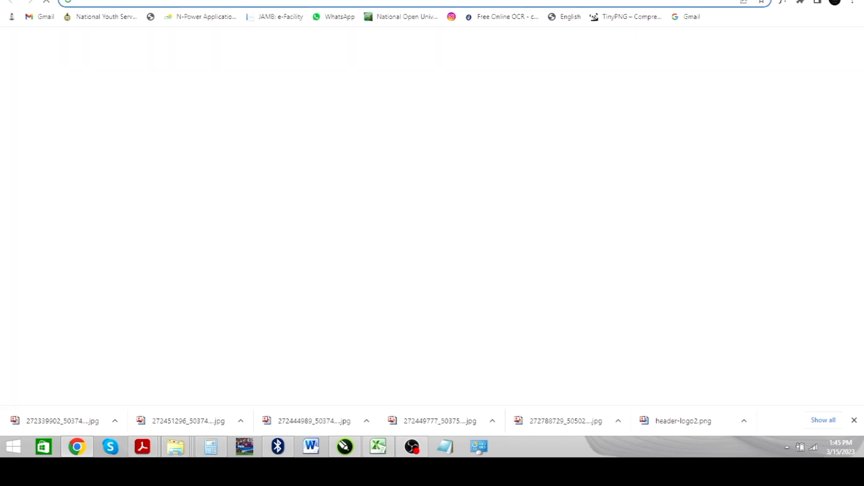
pyautogui.write('cake')
pyautogui.press('Return')
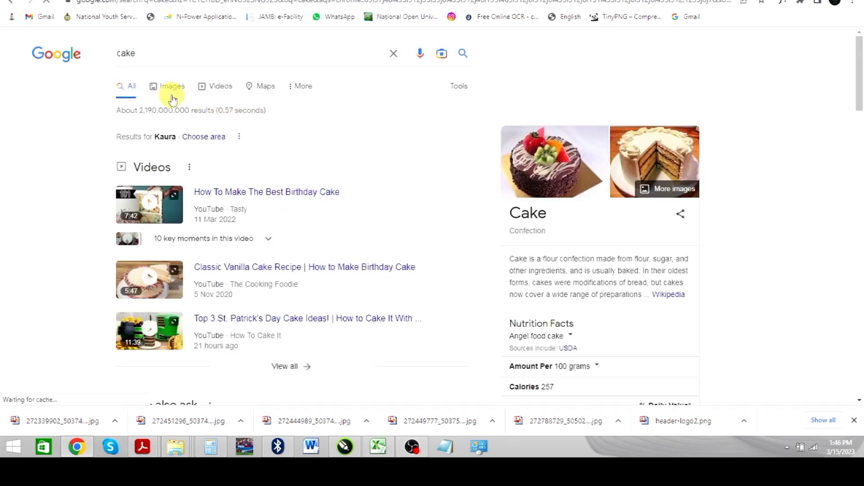
pyautogui.click(170, 87)
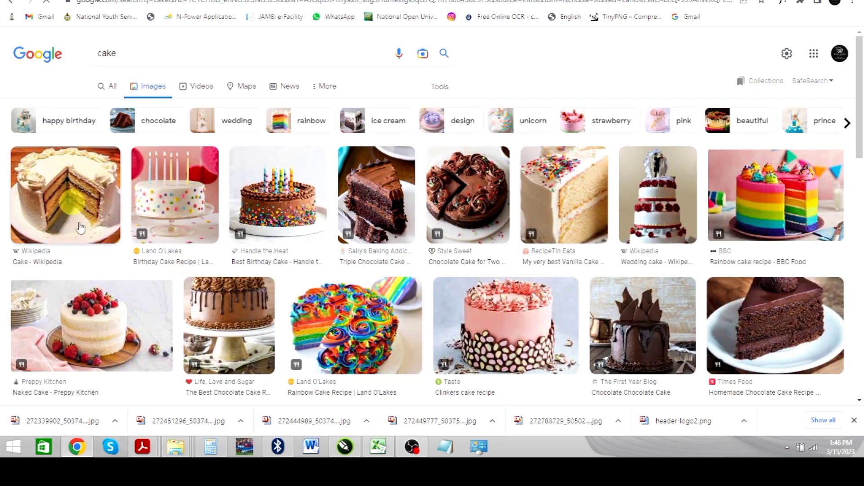
# Step: Open the Wikipedia sliced layer cake result and copy its image
pyautogui.click(83, 190)
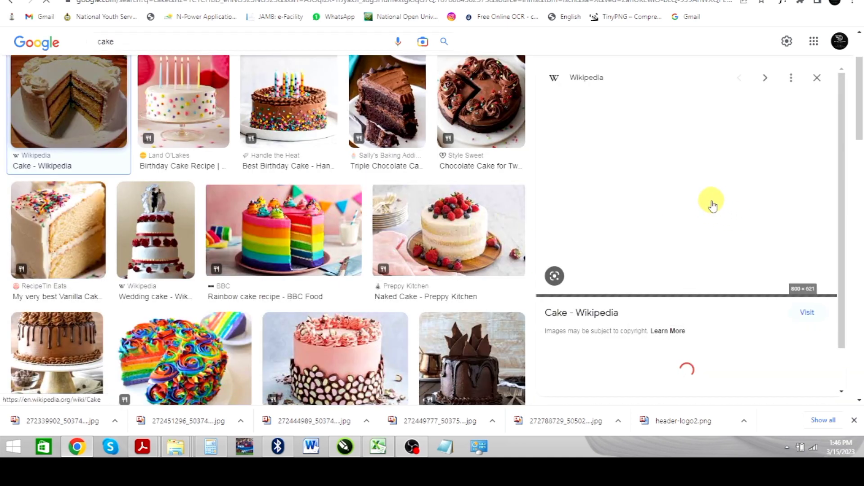
pyautogui.rightClick(651, 177)
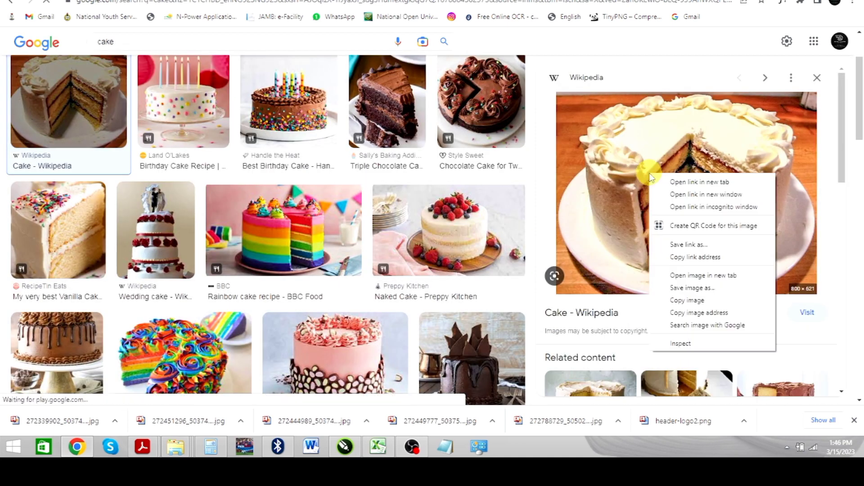
pyautogui.click(698, 299)
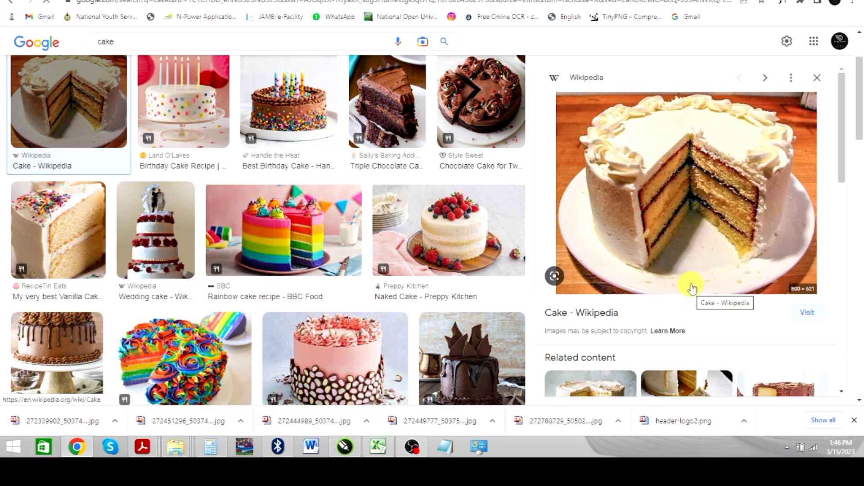
# Step: Switch back to CorelDRAW, paste the cake photo, and place it below the spoke shape
pyautogui.hotkey('alt', 'Tab')
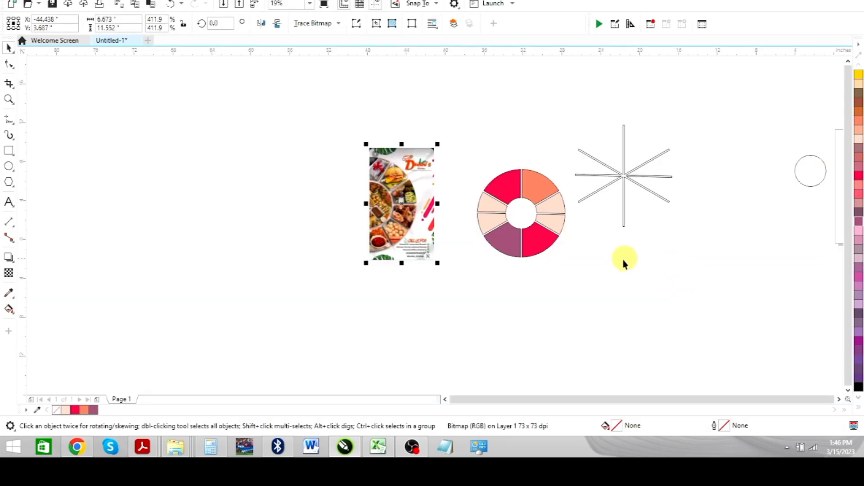
pyautogui.click(608, 276)
pyautogui.hotkey('ctrl', 'v')
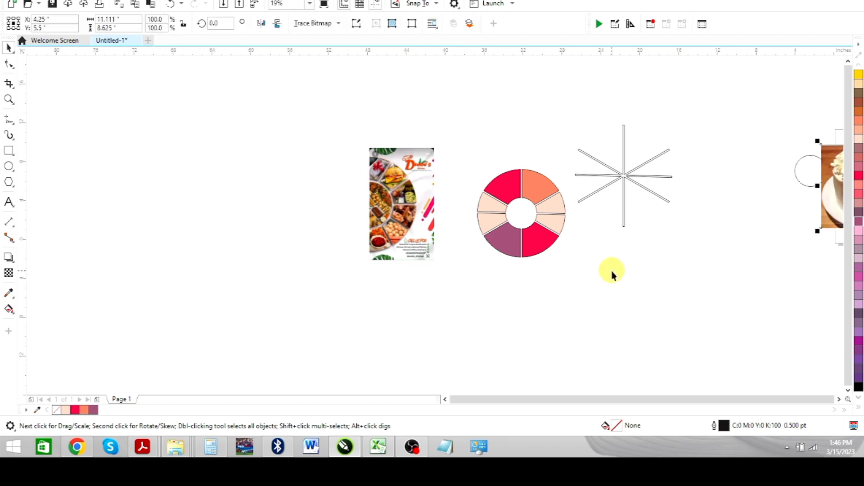
pyautogui.moveTo(830, 202); pyautogui.dragTo(655, 307)
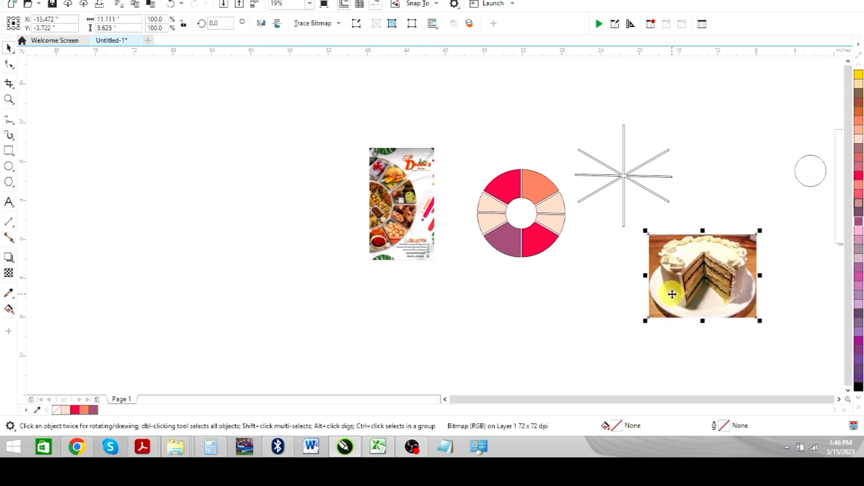
# Step: PowerClip the cake photo inside the ring's upper-left red segment and fit it with Fill Proportionally
pyautogui.moveTo(705, 275); pyautogui.dragTo(509, 183)
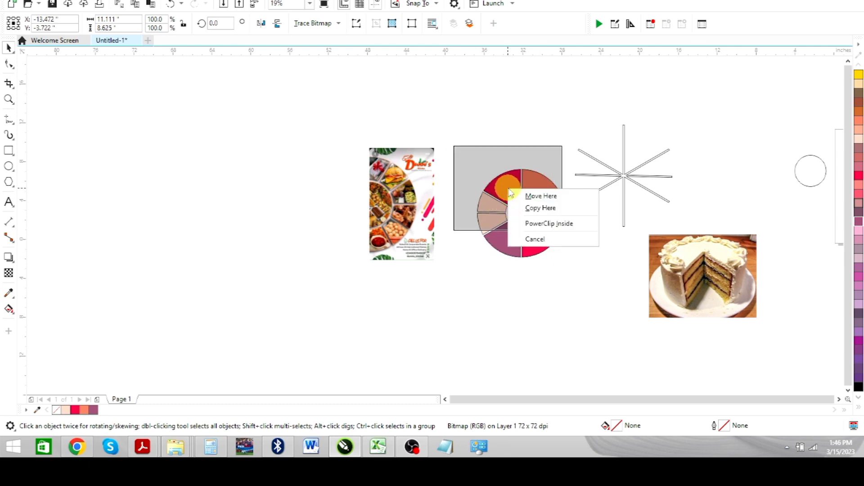
pyautogui.click(548, 224)
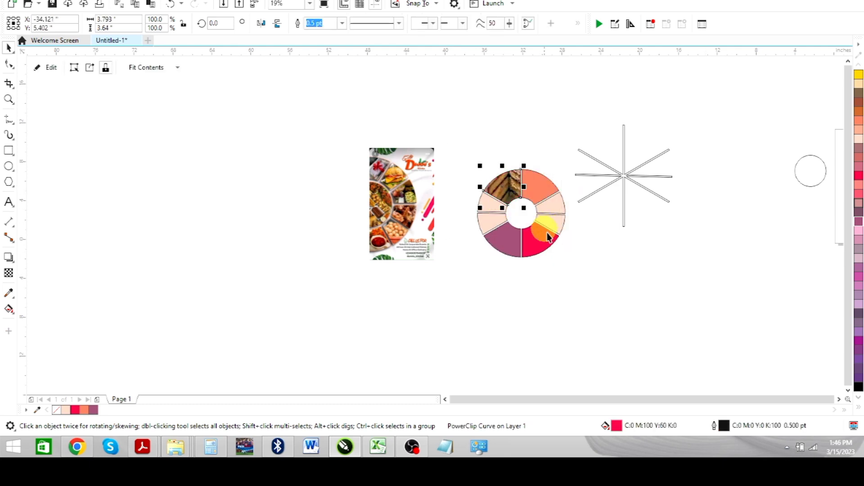
pyautogui.click(174, 71)
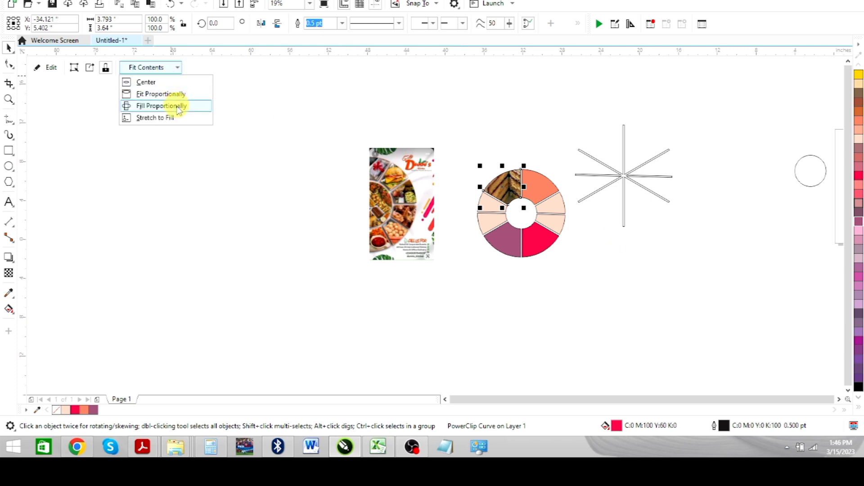
pyautogui.click(178, 107)
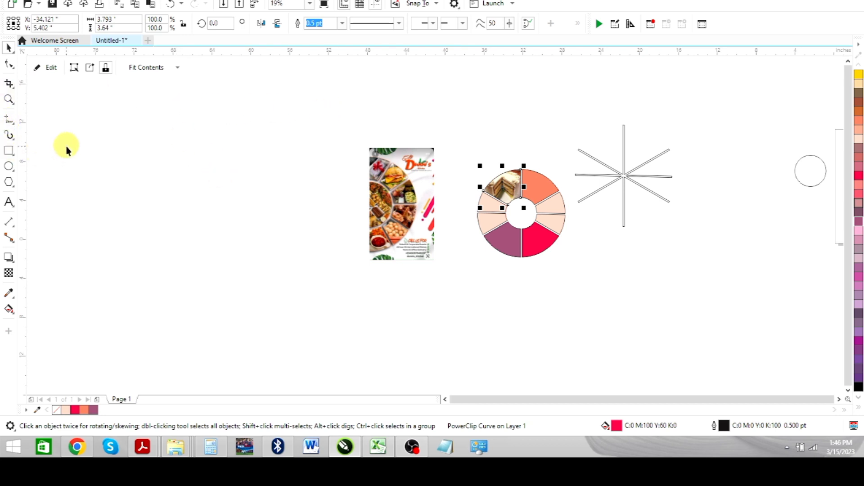
# Step: Edit the cake segment's PowerClip contents, shift the photo slightly right and up within the frame, and finish editing
pyautogui.hotkey('shift', 'F2')
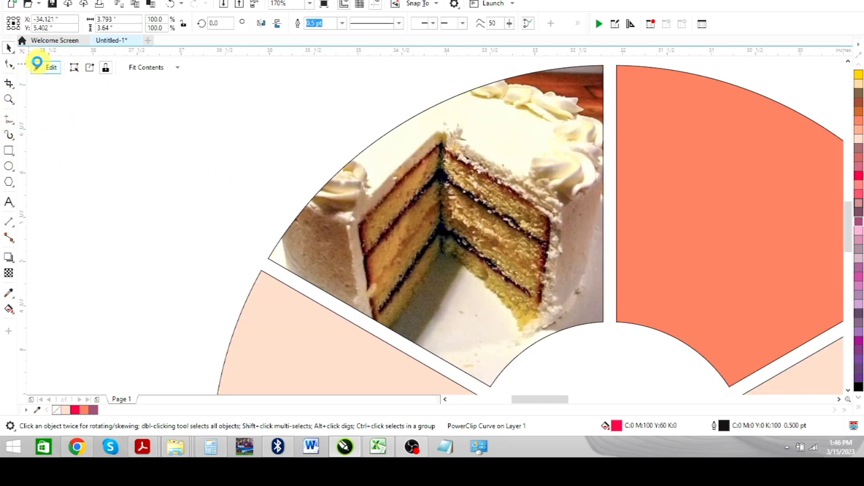
pyautogui.click(37, 63)
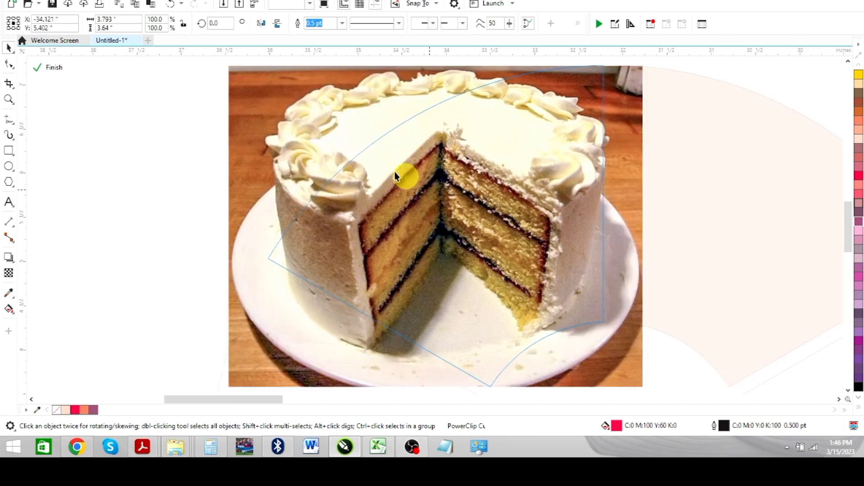
pyautogui.click(434, 180)
pyautogui.moveTo(434, 179)
pyautogui.mouseDown()
pyautogui.moveTo(451, 197)
pyautogui.moveTo(467, 177)
pyautogui.mouseUp()
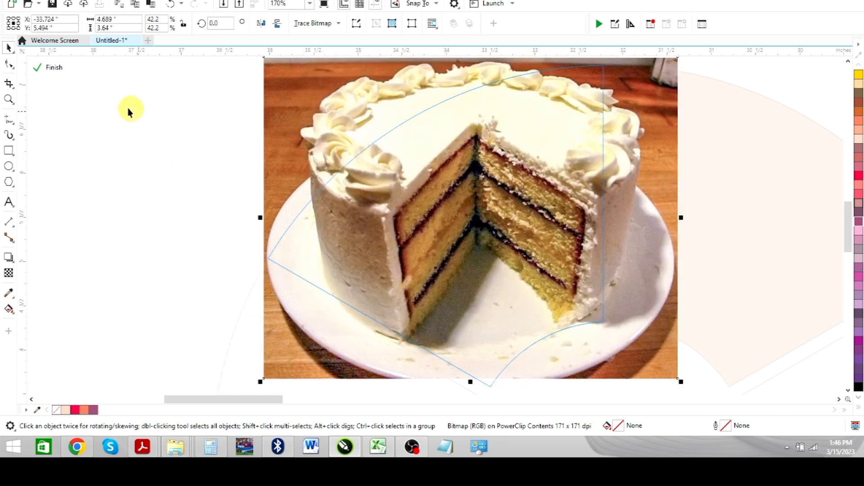
pyautogui.click(45, 68)
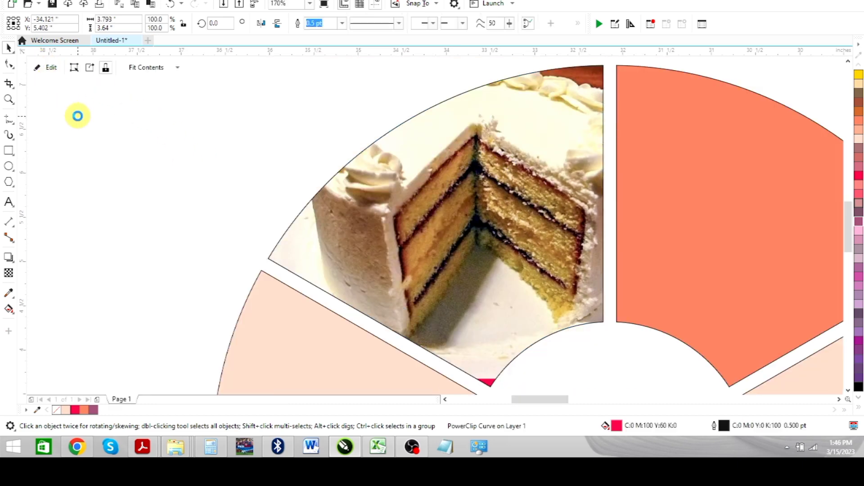
# Step: Select all eight ring segments together and remove their outlines
pyautogui.scroll(-3, 369, 182)
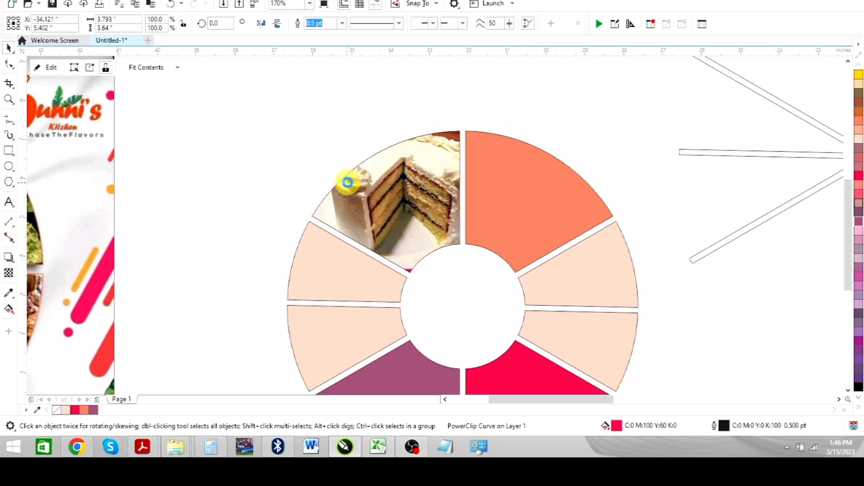
pyautogui.moveTo(547, 100); pyautogui.dragTo(683, 414)
pyautogui.click(589, 191)
pyautogui.scroll(-2, 589, 191)
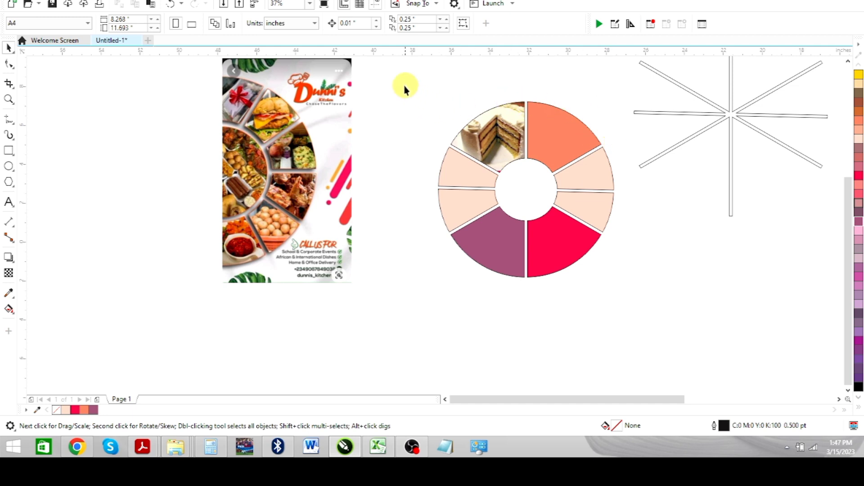
pyautogui.moveTo(404, 85); pyautogui.dragTo(502, 221)
pyautogui.moveTo(594, 279); pyautogui.dragTo(648, 322)
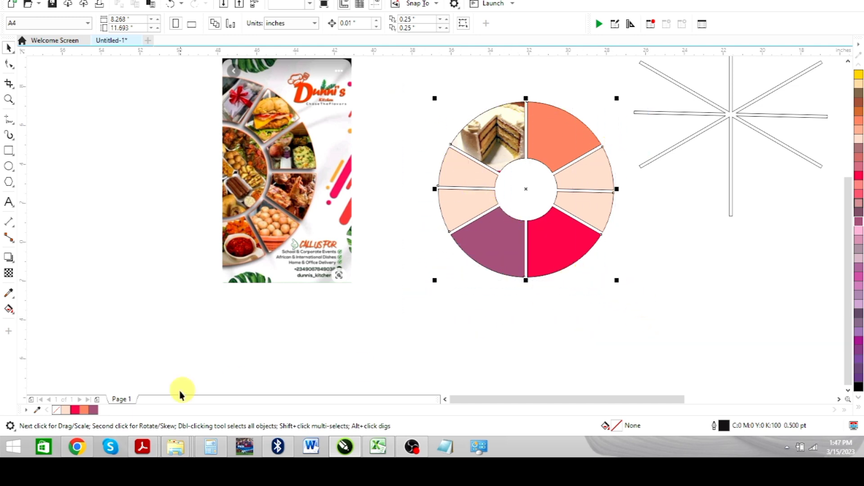
pyautogui.rightClick(57, 410)
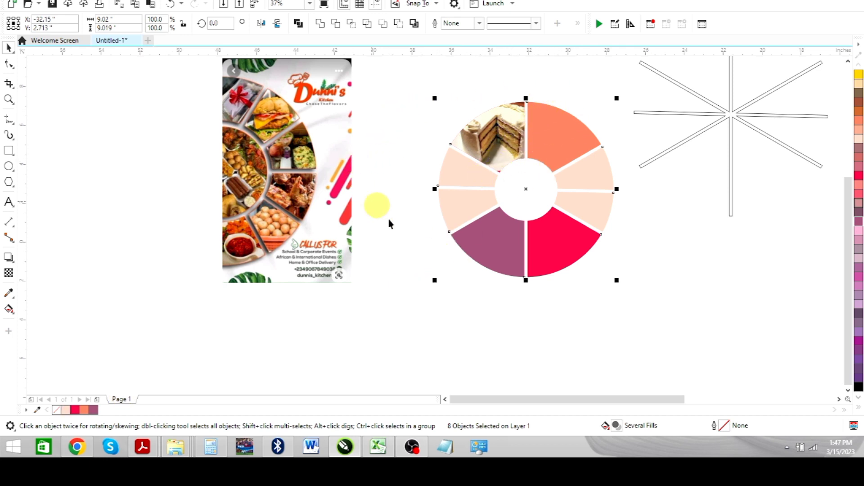
# Step: Apply a drop shadow to the eight selected ring segments, running from the ring's top edge to its bottom edge
pyautogui.click(8, 259)
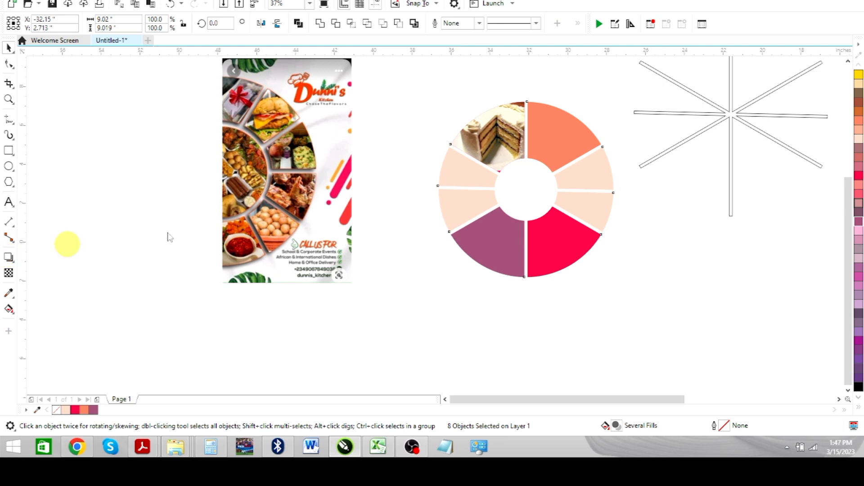
pyautogui.moveTo(553, 110); pyautogui.dragTo(521, 276)
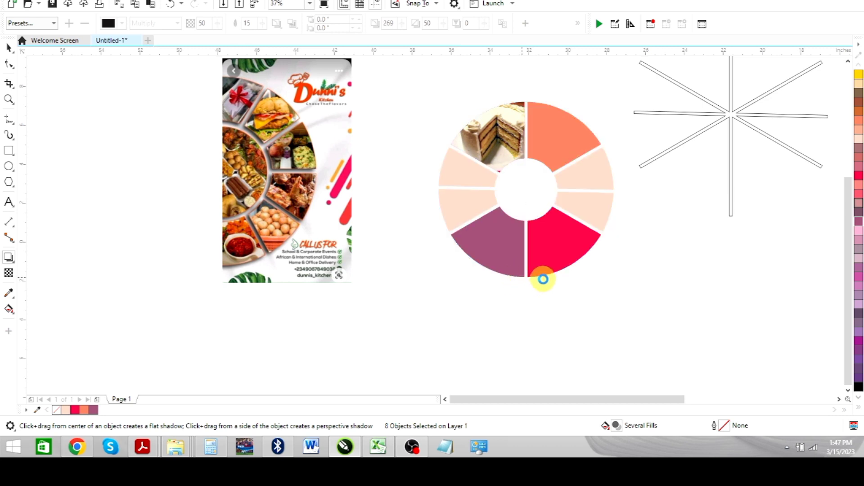
pyautogui.click(542, 277)
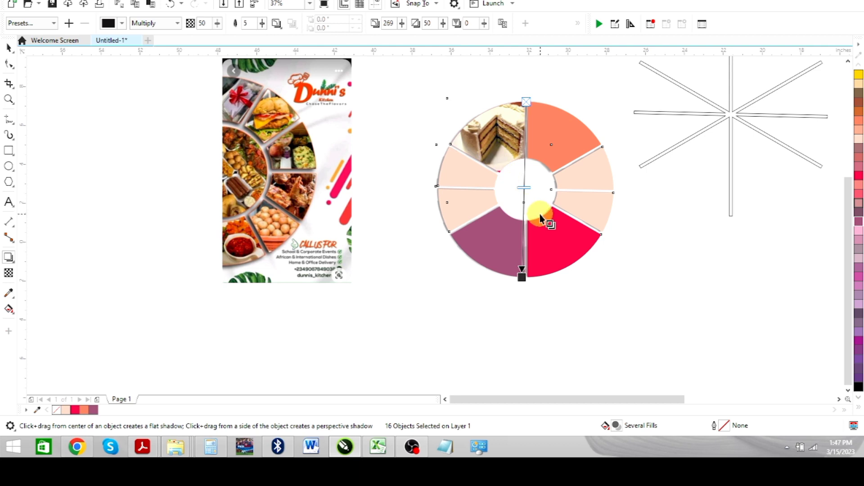
pyautogui.hotkey('shift', 'F2')
pyautogui.click(8, 49)
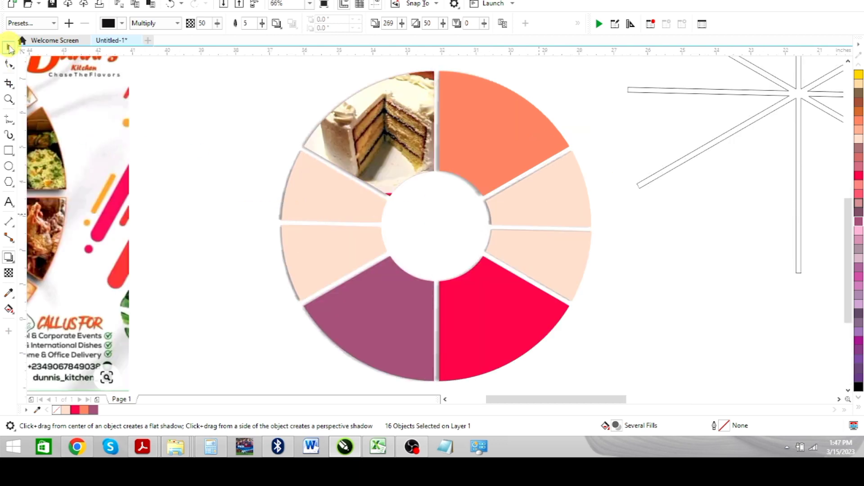